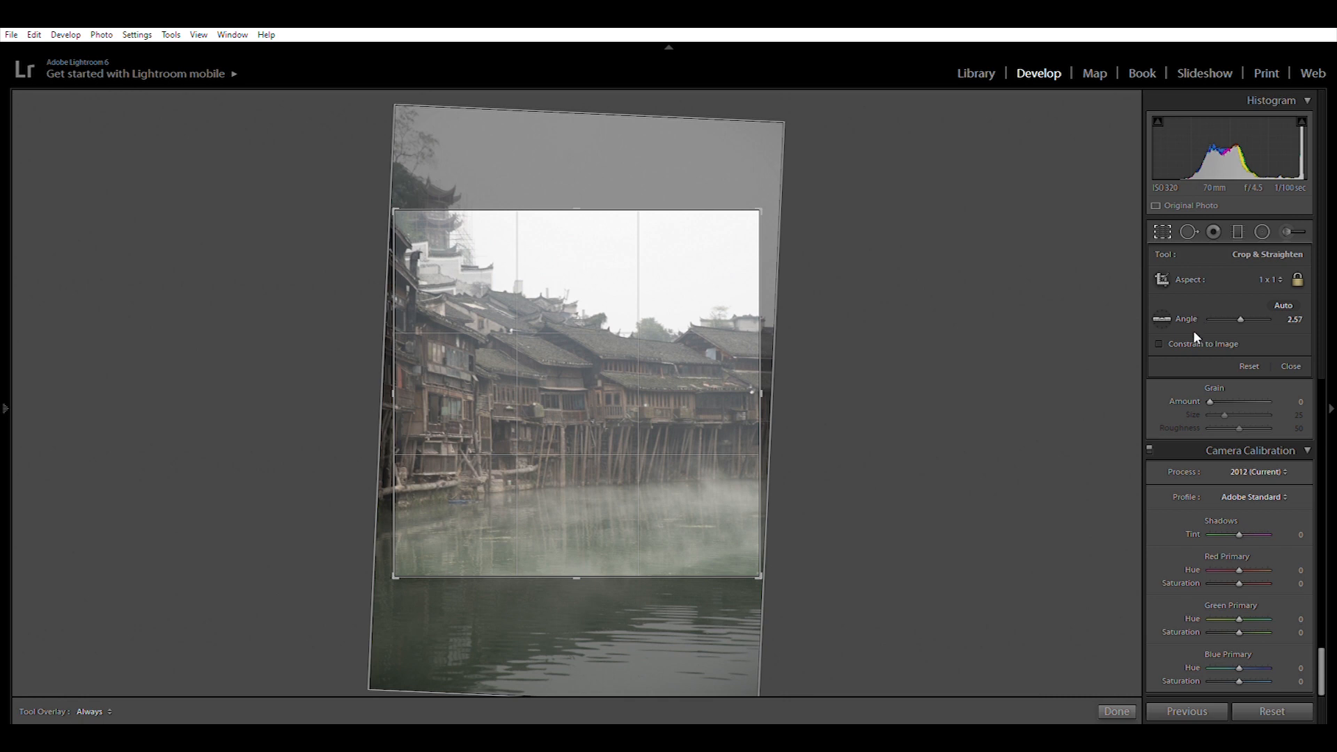
# - Set the crop aspect ratio to 4 x 5 / 8 x 10 and enlarge the crop frame around the houses and water
pyautogui.click(1189, 351)
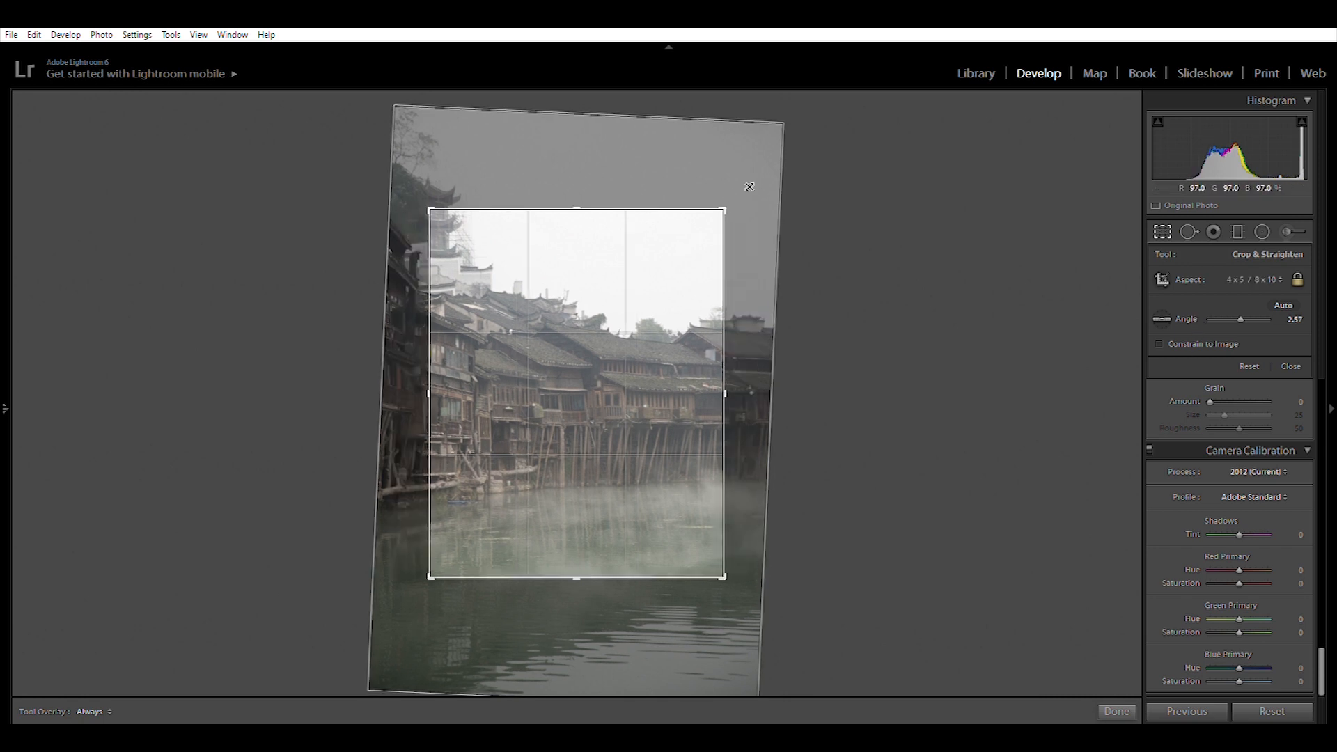
pyautogui.moveTo(734, 195); pyautogui.dragTo(770, 170)
pyautogui.moveTo(418, 176); pyautogui.dragTo(229, 98)
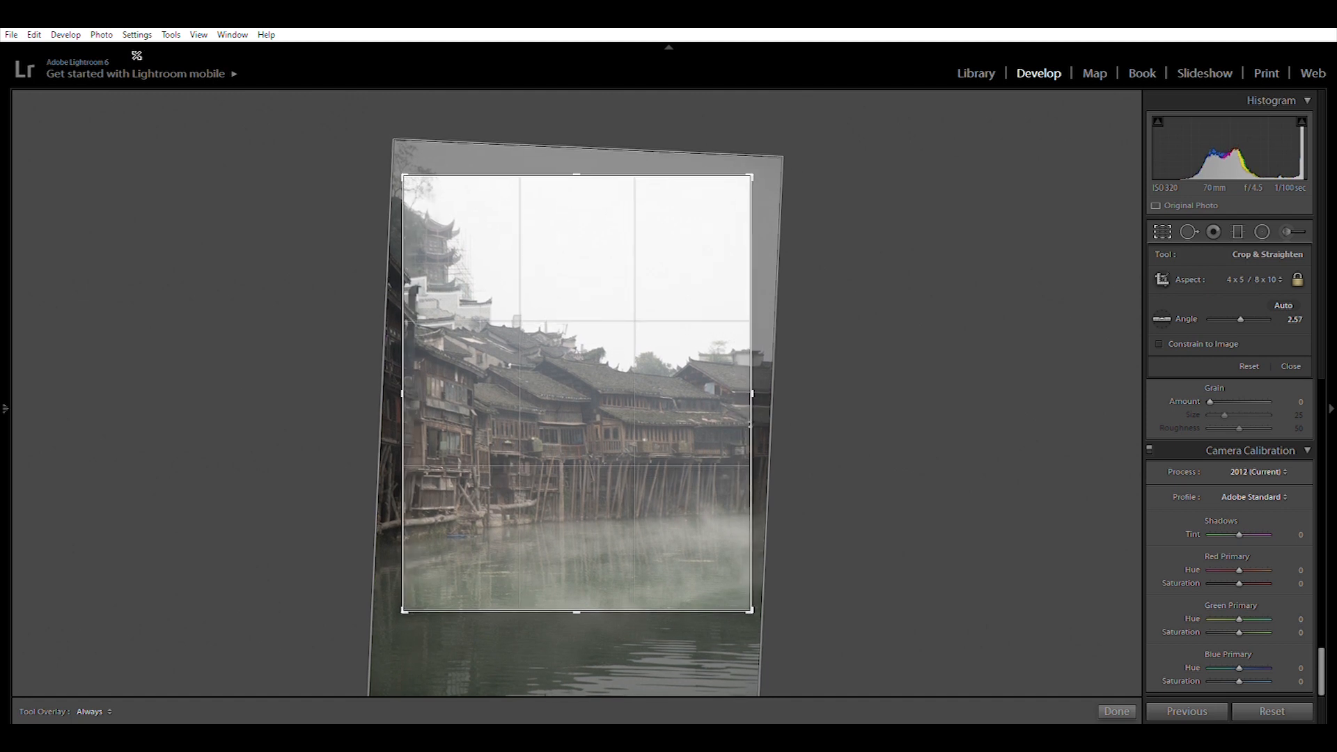
pyautogui.moveTo(404, 611); pyautogui.dragTo(358, 621)
# - Straighten the crop to an angle of 2.99, reposition the photo inside the frame and apply the crop
pyautogui.click(1162, 231)
pyautogui.click(1162, 231)
pyautogui.moveTo(902, 352); pyautogui.dragTo(905, 353)
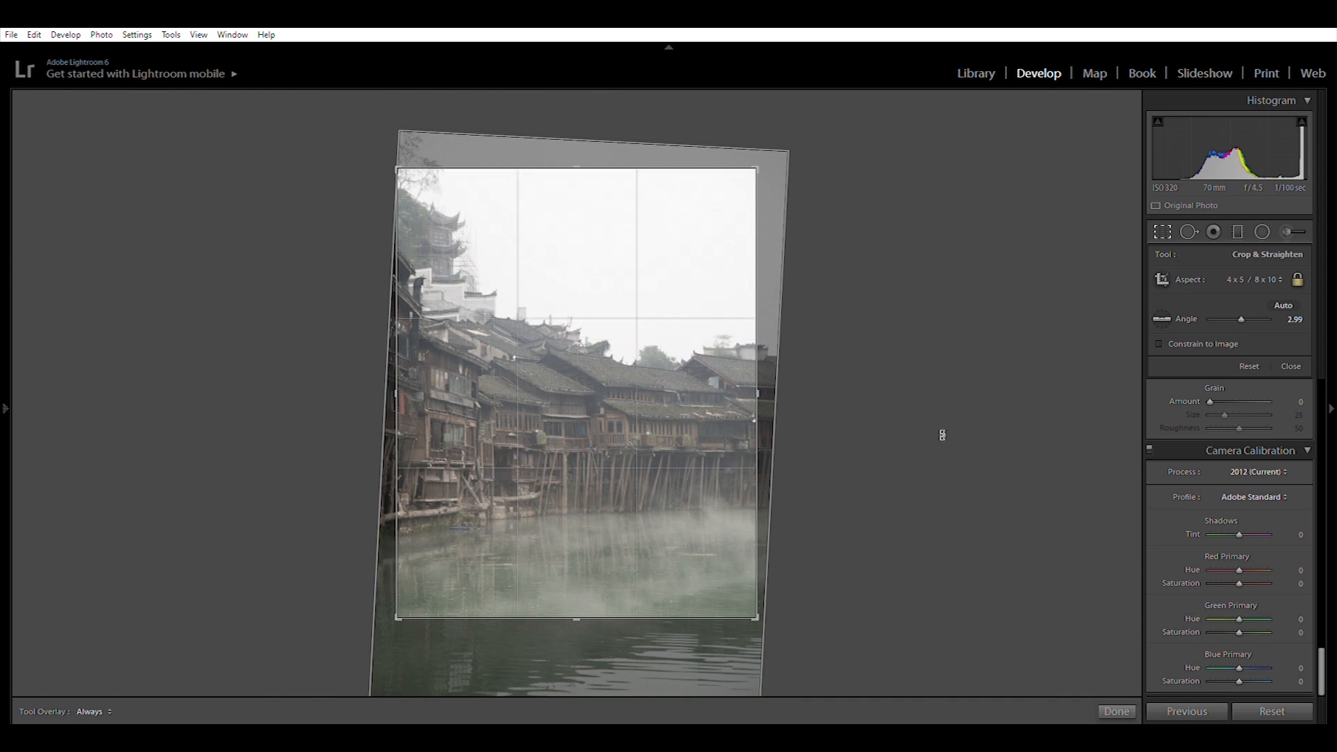
pyautogui.moveTo(612, 448); pyautogui.dragTo(621, 438)
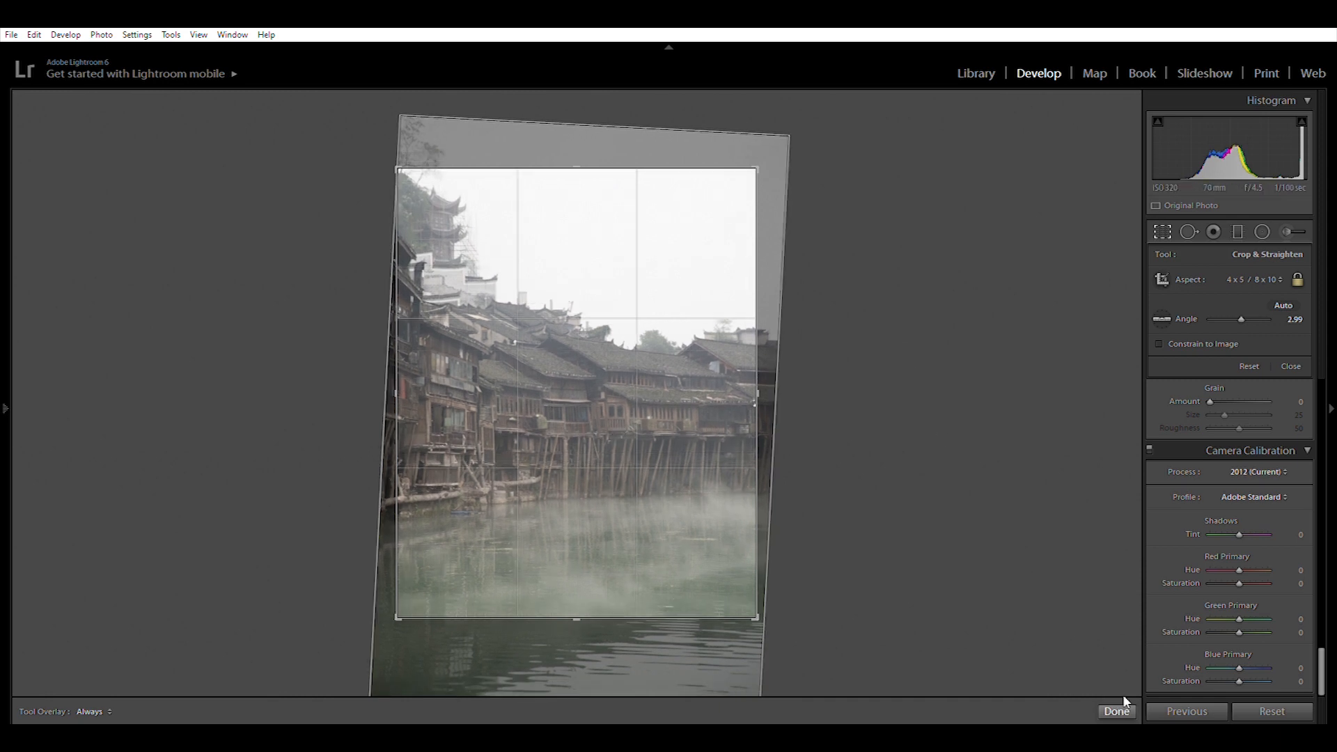
pyautogui.click(1116, 711)
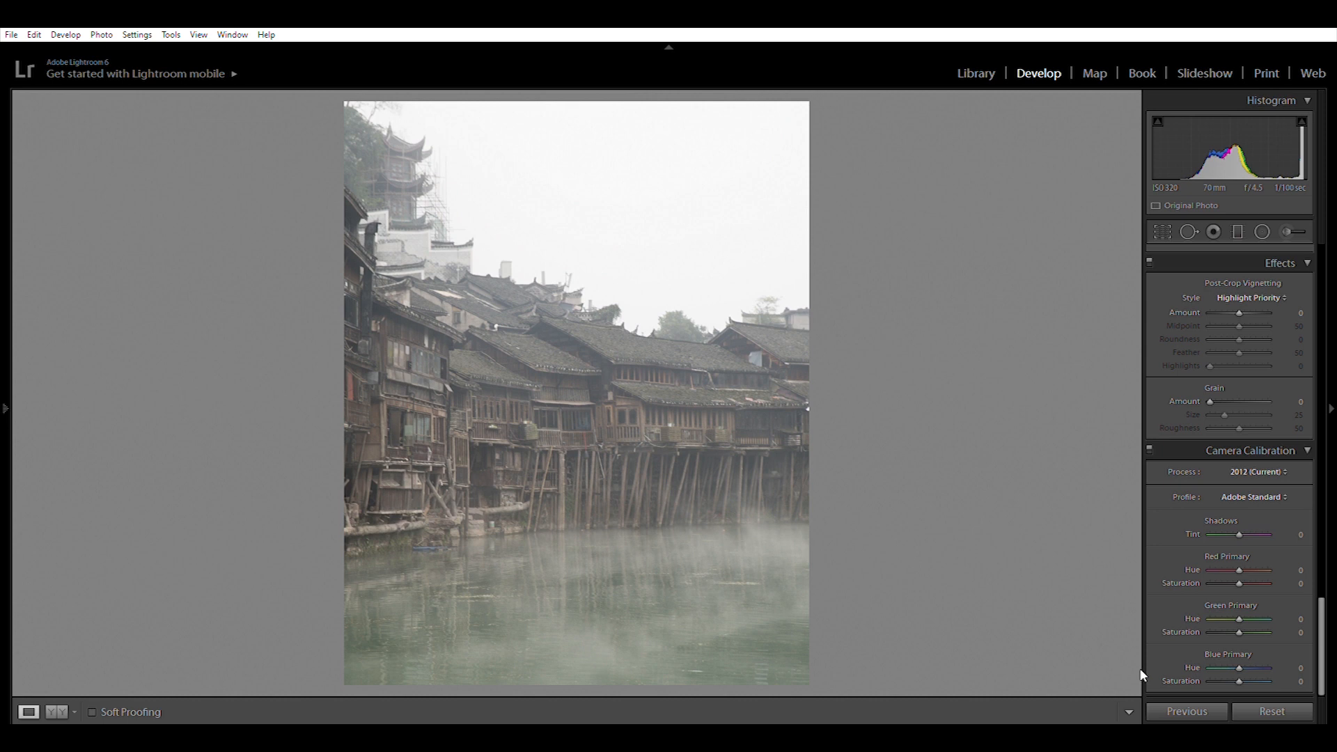
# - Set the white balance to a temperature of 6286 and a tint of +11
pyautogui.scroll(15, 1225, 487)
pyautogui.click(1294, 320)
pyautogui.write('6286')
pyautogui.press('Return')
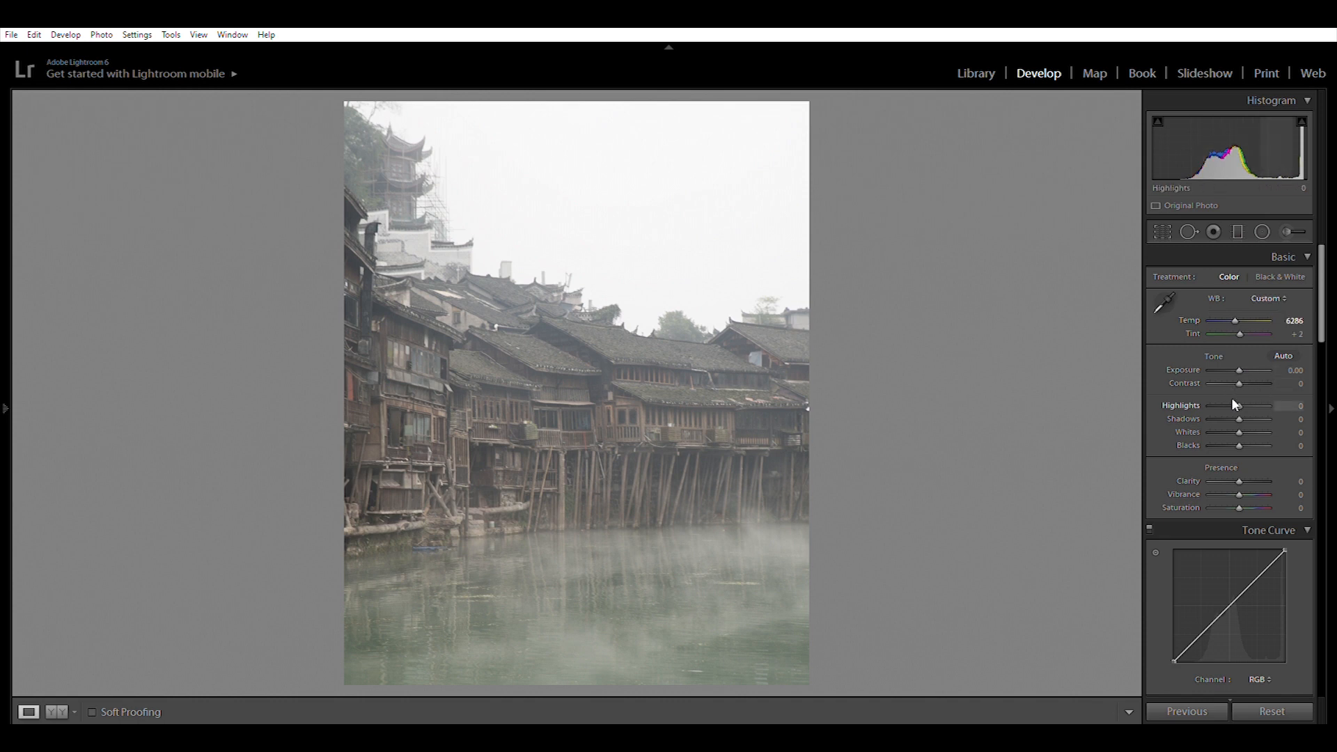
pyautogui.click(1294, 333)
pyautogui.write('46')
pyautogui.press('Return')
pyautogui.moveTo(1246, 322); pyautogui.dragTo(1240, 324)
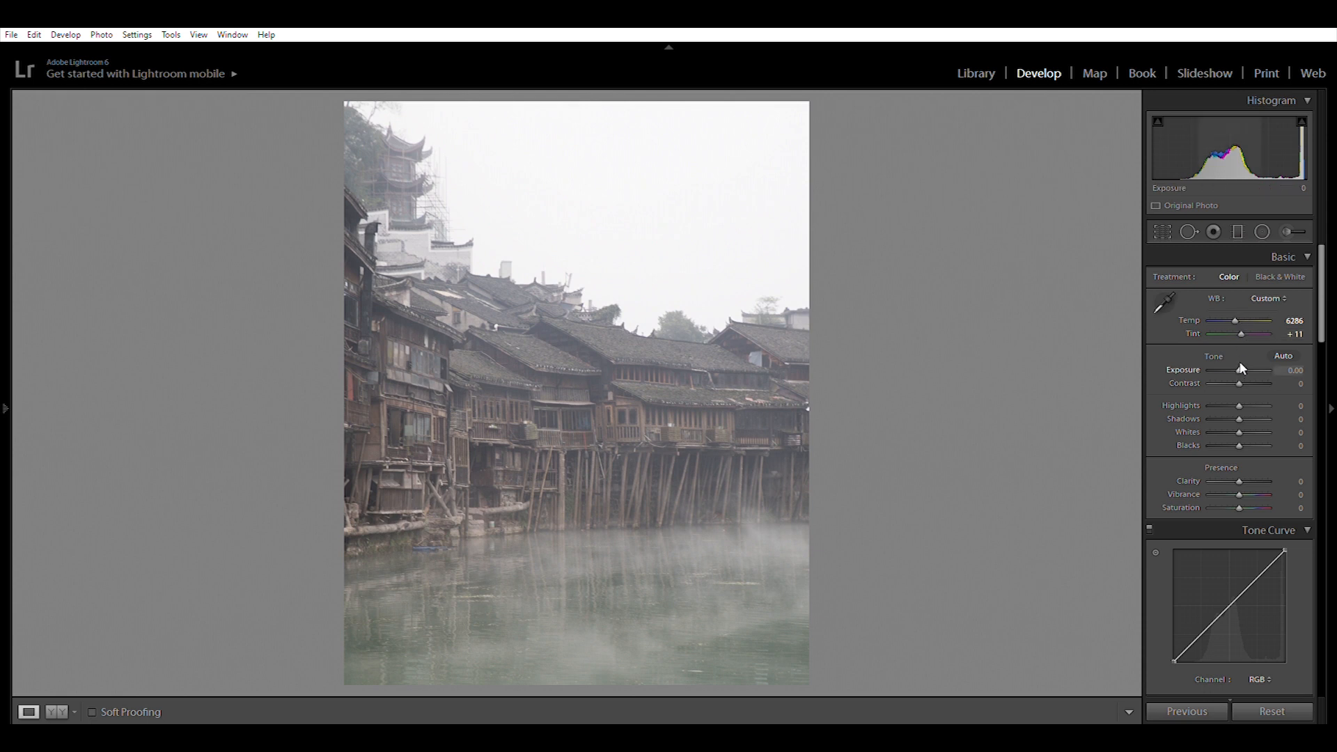
# - Set the basic tone to Exposure -0.83, Contrast +26, Highlights -57, Shadows +48, Whites +36 and Blacks -21
pyautogui.moveTo(1230, 365); pyautogui.dragTo(1256, 410)
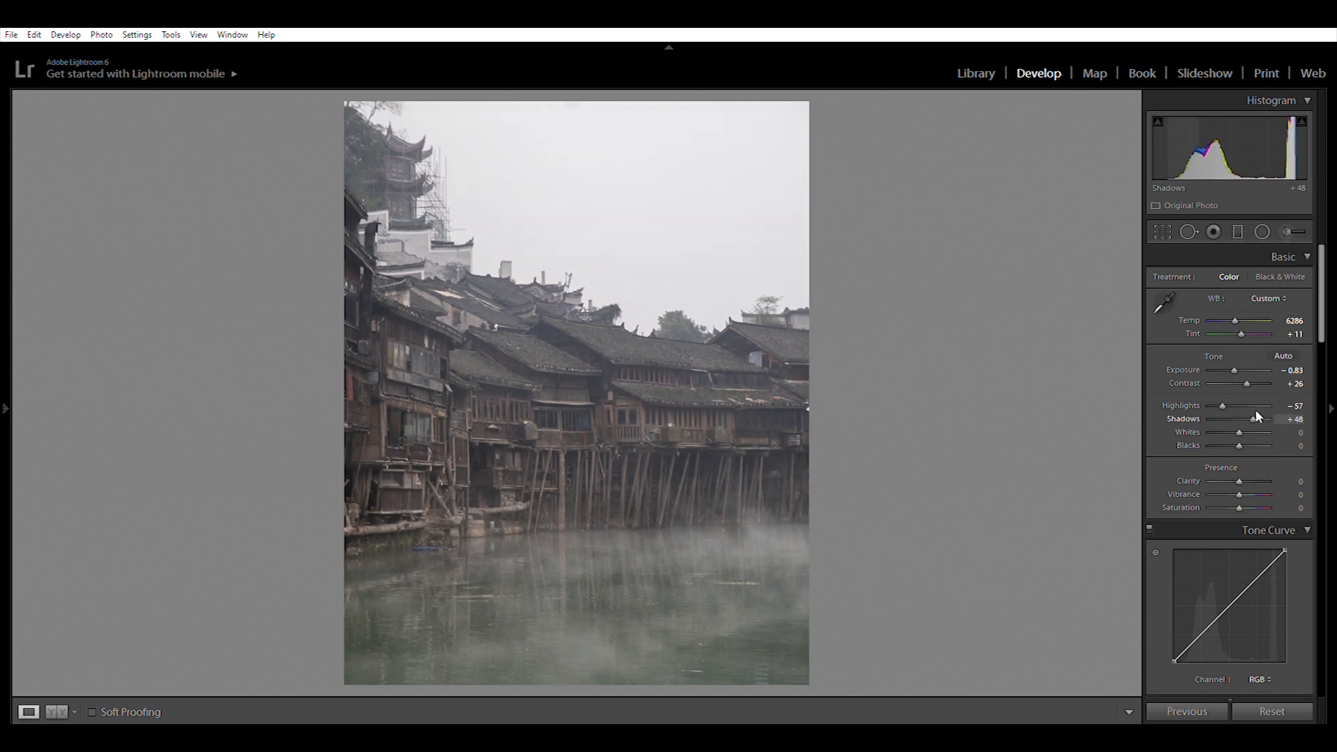
pyautogui.moveTo(1241, 426); pyautogui.dragTo(1250, 431)
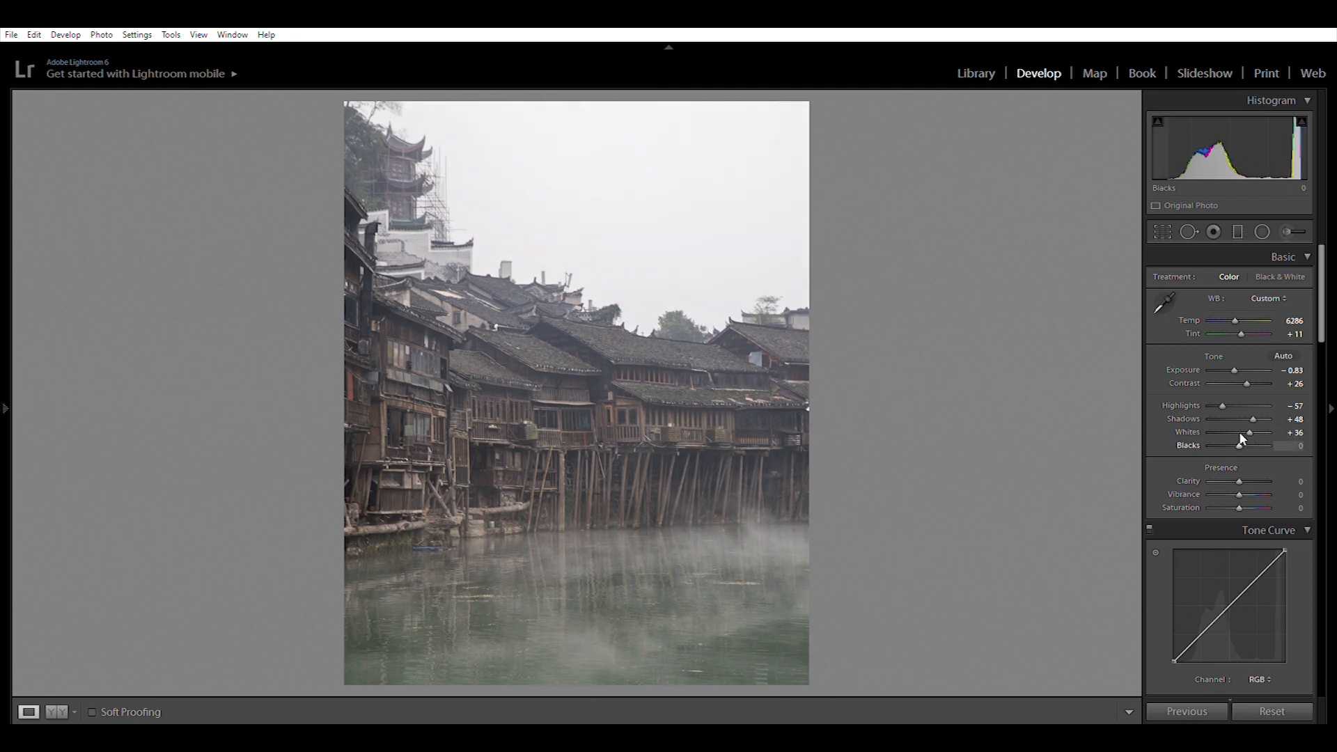
pyautogui.moveTo(1238, 432)
pyautogui.mouseDown()
pyautogui.moveTo(1214, 432)
pyautogui.moveTo(1234, 430)
pyautogui.mouseUp()
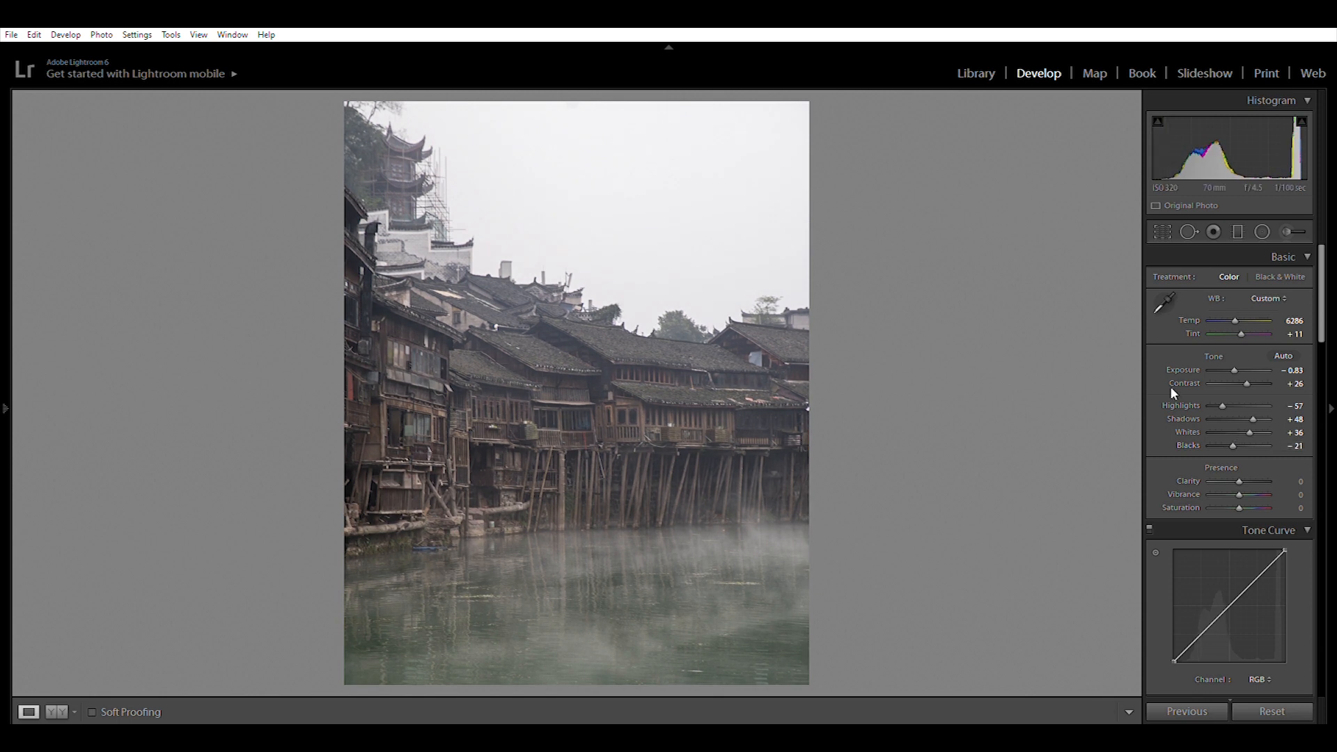
# - Shape the RGB tone curve into an S-curve with lowered shadows and raised highlights
pyautogui.scroll(-5, 1158, 419)
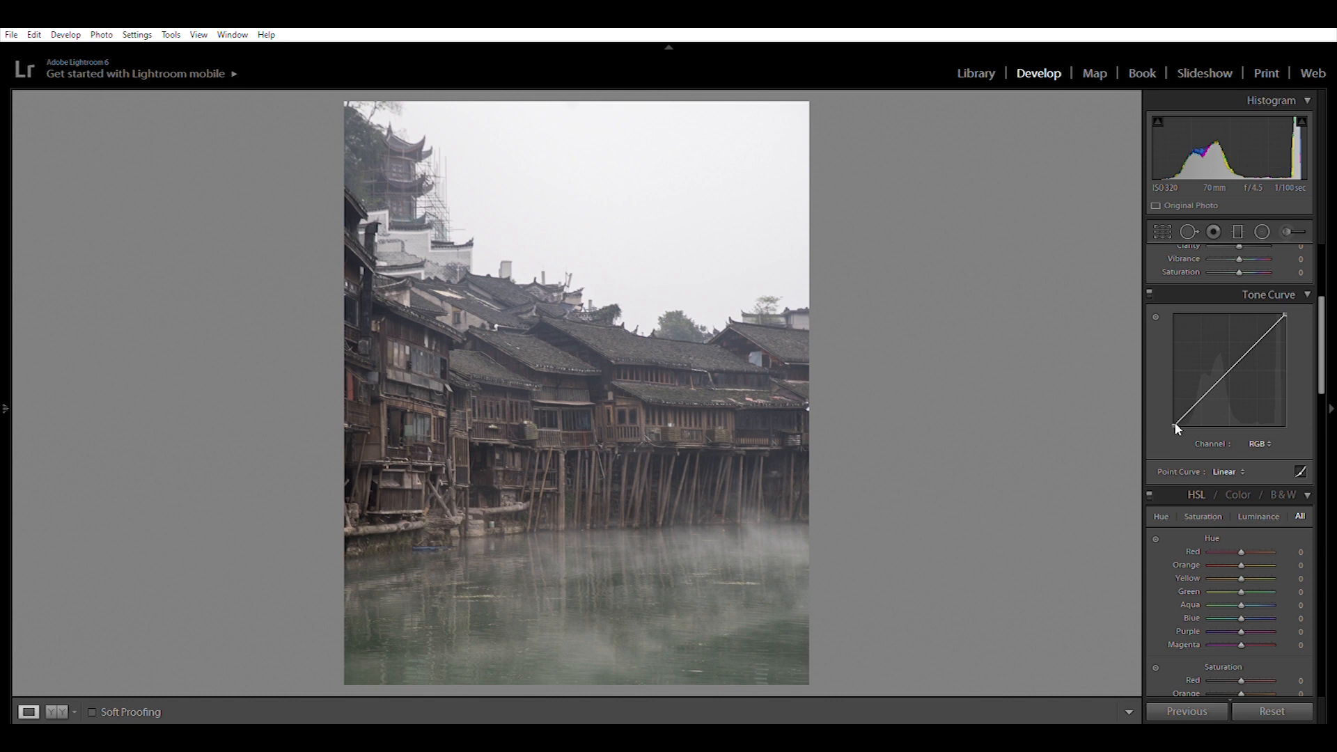
pyautogui.moveTo(1191, 409); pyautogui.dragTo(1213, 386)
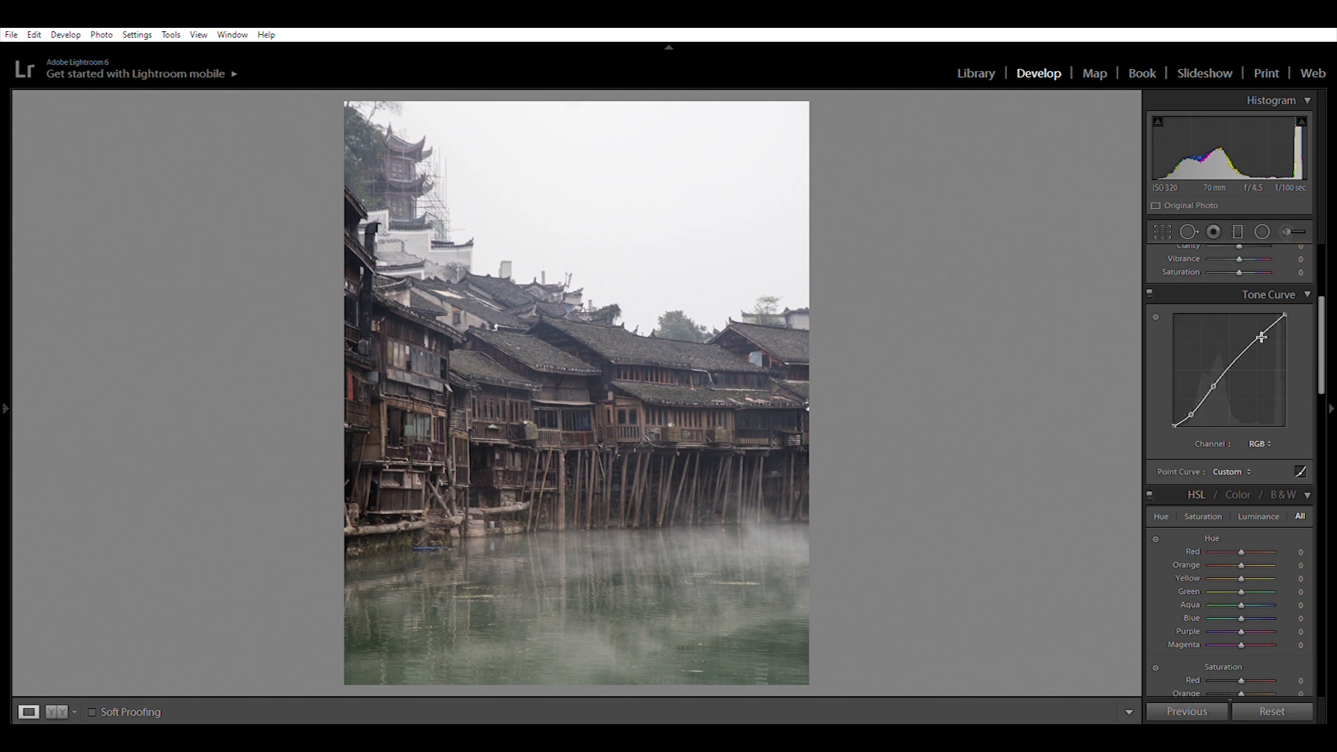
pyautogui.moveTo(1242, 357); pyautogui.dragTo(1259, 325)
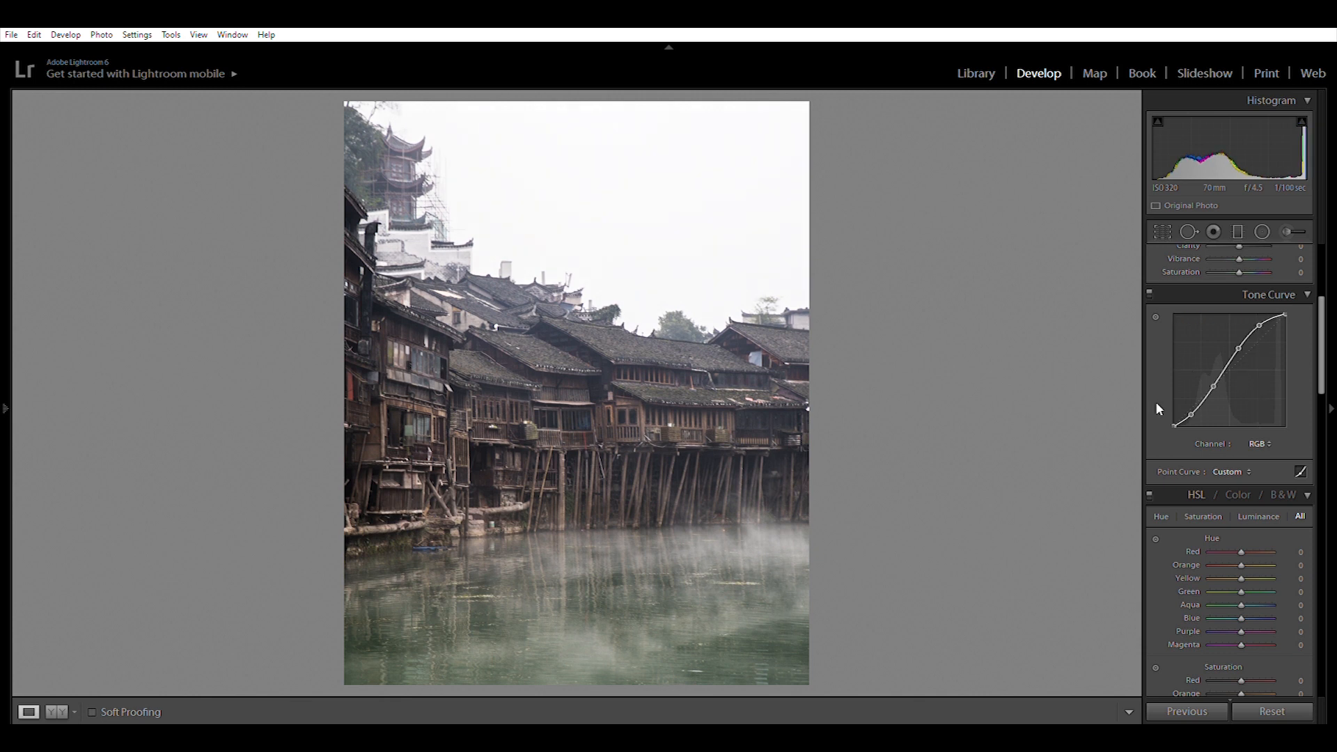
# - Shift the HSL hues to Red -38, Orange -16, Green +24, Aqua -24 and Purple -18
pyautogui.scroll(-5, 1151, 381)
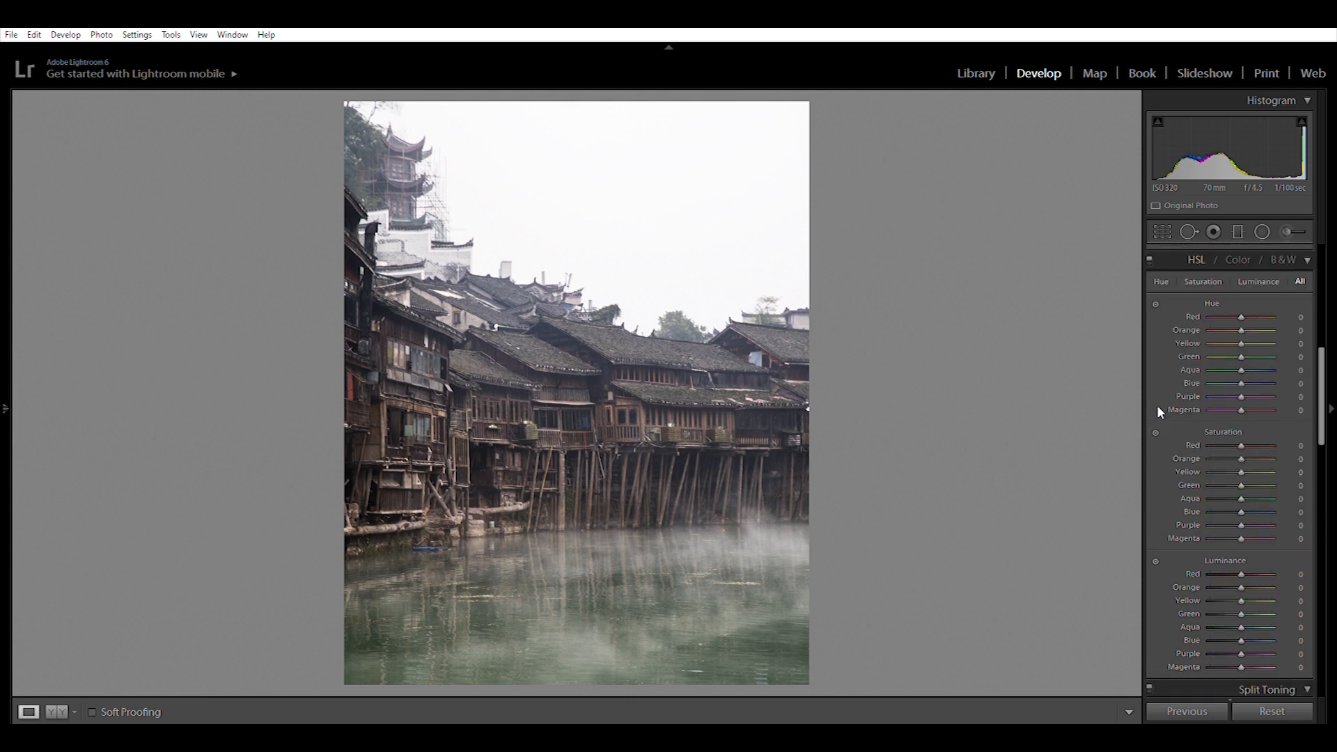
pyautogui.moveTo(1240, 303)
pyautogui.mouseDown()
pyautogui.moveTo(1214, 302)
pyautogui.moveTo(1265, 298)
pyautogui.moveTo(1171, 298)
pyautogui.moveTo(1222, 304)
pyautogui.mouseUp()
pyautogui.moveTo(1241, 318); pyautogui.dragTo(1221, 317)
pyautogui.moveTo(1233, 320); pyautogui.dragTo(1236, 319)
pyautogui.scroll(-2, 1161, 344)
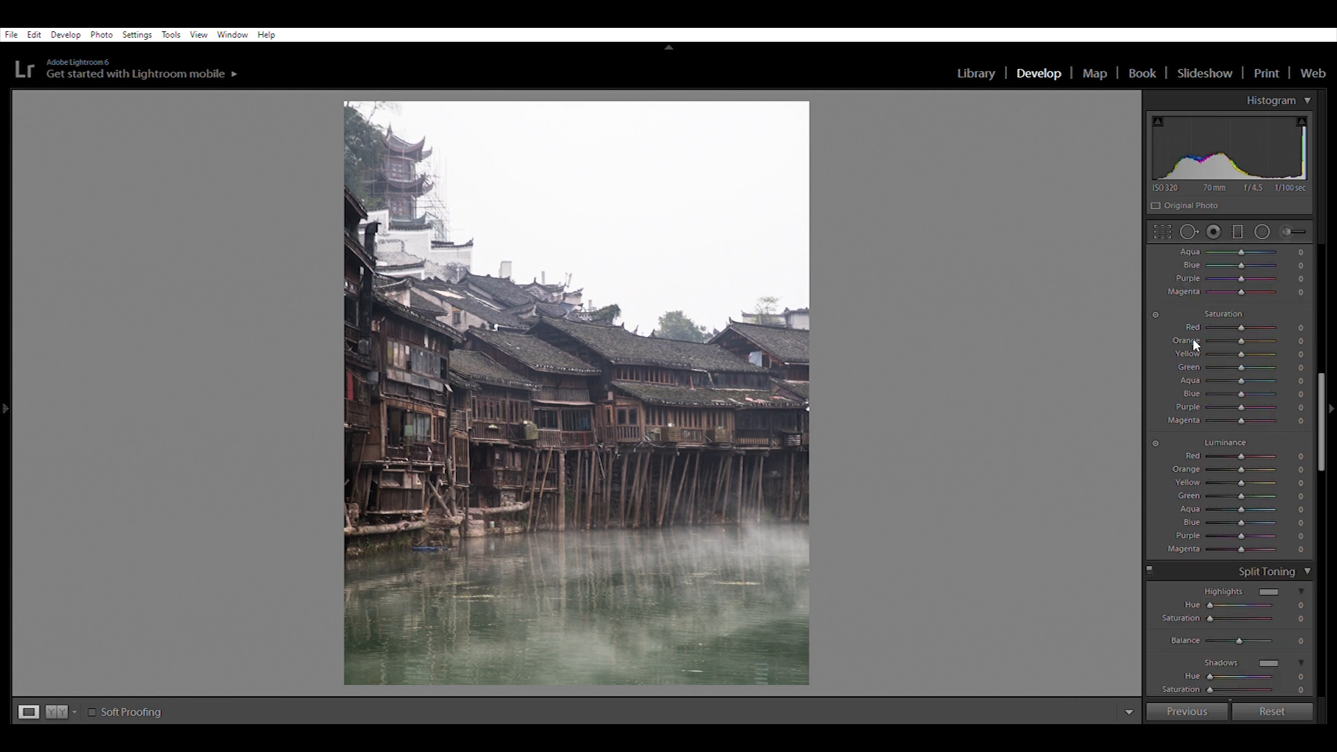
pyautogui.scroll(2, 1236, 259)
pyautogui.moveTo(1241, 356); pyautogui.dragTo(1289, 362)
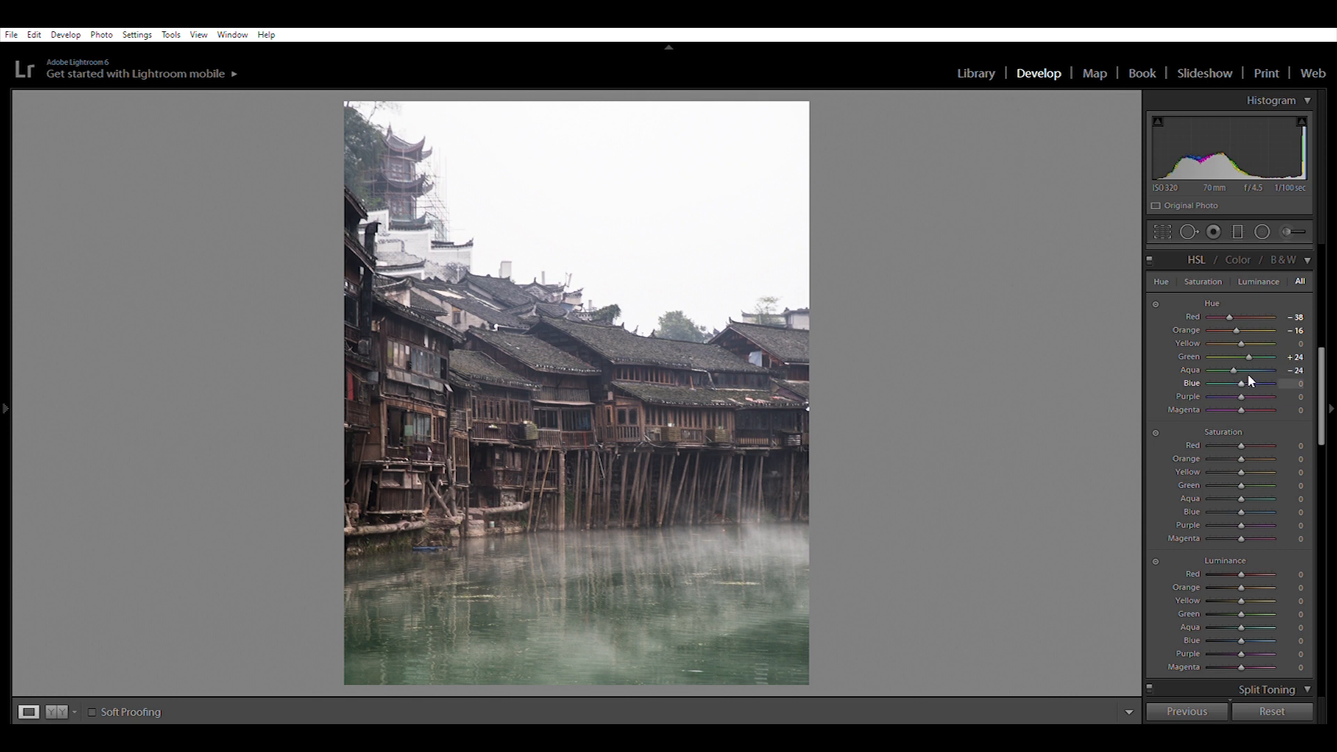
pyautogui.moveTo(1242, 396)
pyautogui.mouseDown()
pyautogui.moveTo(1204, 386)
pyautogui.moveTo(1275, 392)
pyautogui.moveTo(1231, 397)
pyautogui.mouseUp()
# - Raise the HSL saturation of Red to +22 and Orange to +71
pyautogui.moveTo(1241, 445)
pyautogui.mouseDown()
pyautogui.moveTo(1283, 438)
pyautogui.moveTo(1154, 439)
pyautogui.moveTo(1265, 443)
pyautogui.moveTo(1246, 441)
pyautogui.mouseUp()
pyautogui.moveTo(1249, 449); pyautogui.dragTo(1278, 452)
pyautogui.moveTo(1265, 451); pyautogui.dragTo(1267, 451)
# - Set the HSL luminance of Red to +31, Orange, Yellow and Green to +100, and Aqua to +58
pyautogui.scroll(-3, 1164, 472)
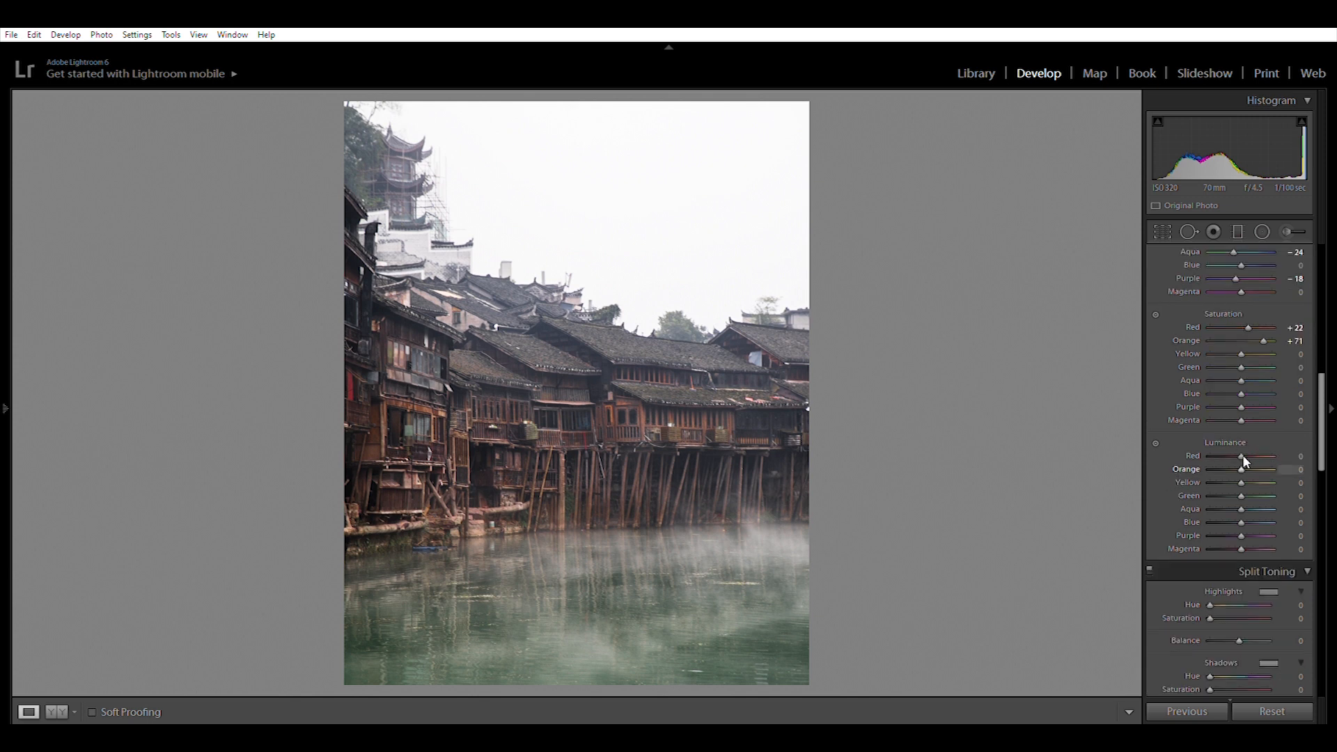
pyautogui.moveTo(1278, 460)
pyautogui.mouseDown()
pyautogui.moveTo(1290, 464)
pyautogui.moveTo(1235, 465)
pyautogui.moveTo(1295, 470)
pyautogui.mouseUp()
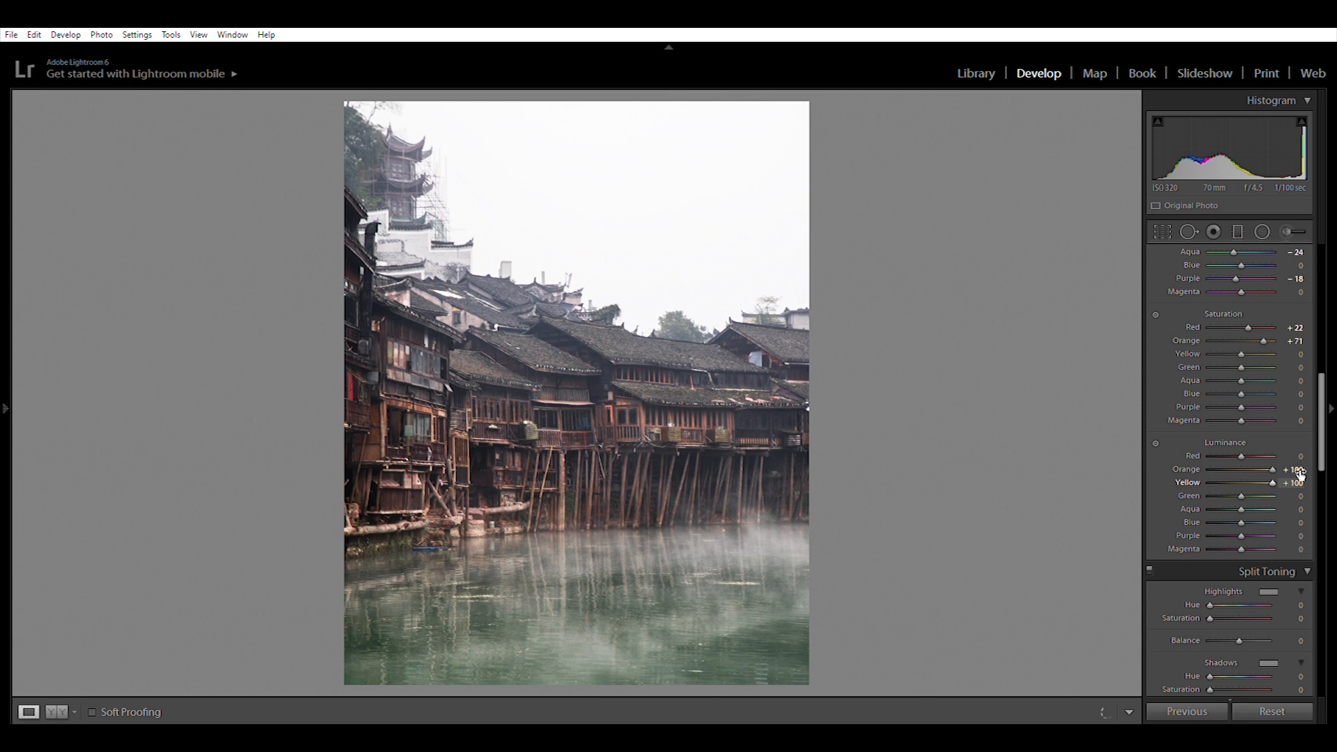
pyautogui.moveTo(1240, 456); pyautogui.dragTo(1276, 454)
pyautogui.click(1251, 456)
pyautogui.moveTo(1239, 485)
pyautogui.mouseDown()
pyautogui.moveTo(1202, 493)
pyautogui.moveTo(1281, 493)
pyautogui.moveTo(1265, 492)
pyautogui.mouseUp()
pyautogui.moveTo(1238, 480); pyautogui.dragTo(1309, 479)
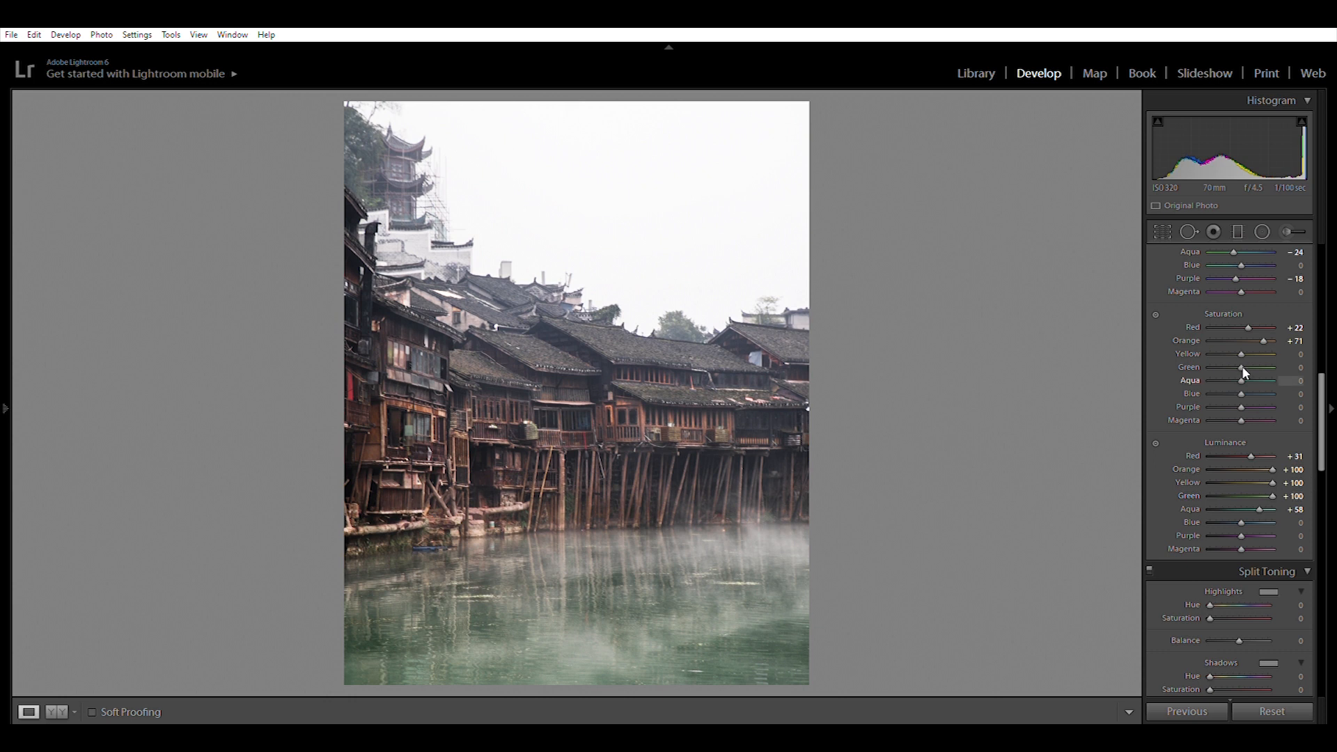
# - Set the HSL saturation of Green to -11, Aqua to +31 and Blue to -16, and the Blue luminance to +58
pyautogui.moveTo(1241, 367); pyautogui.dragTo(1230, 355)
pyautogui.moveTo(1219, 363); pyautogui.dragTo(1321, 375)
pyautogui.moveTo(1240, 265); pyautogui.dragTo(1107, 269)
pyautogui.doubleClick(1160, 270)
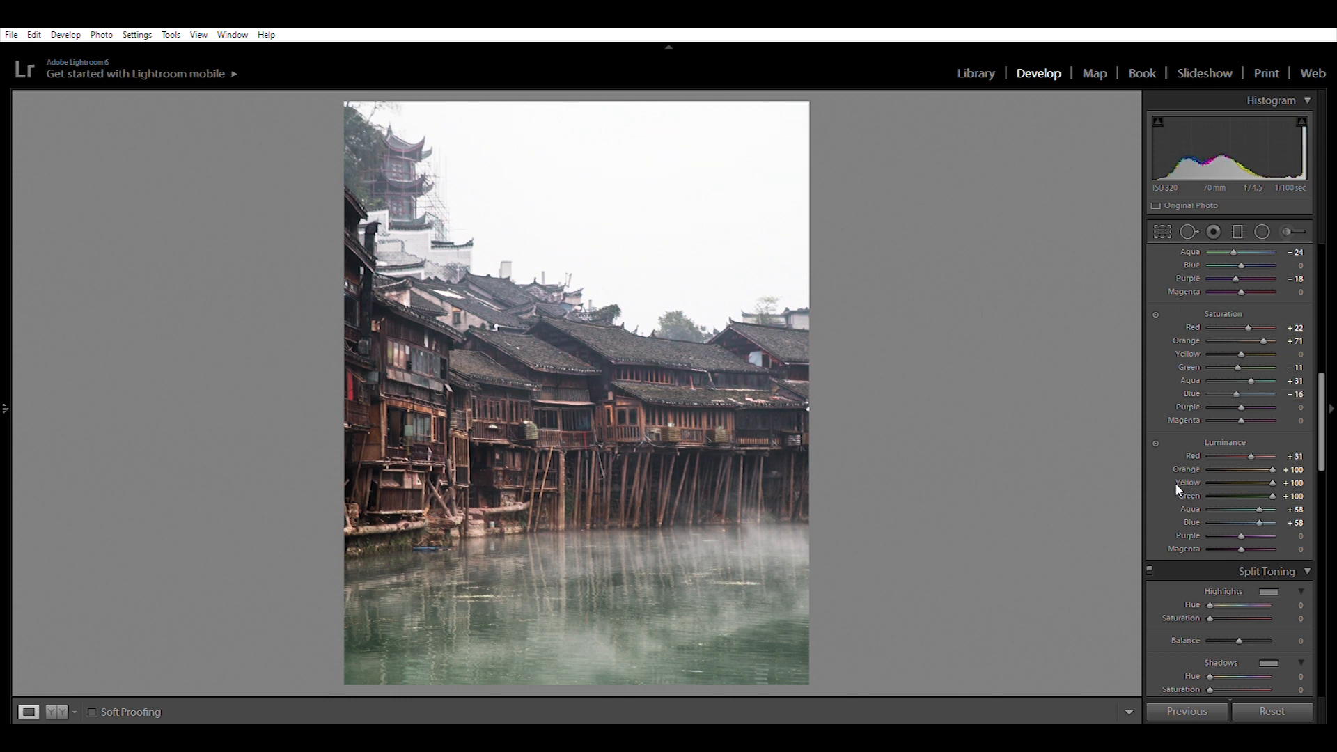
# - Split-tone the highlights with a hue of 69 and a saturation of 6
pyautogui.scroll(-3, 1176, 486)
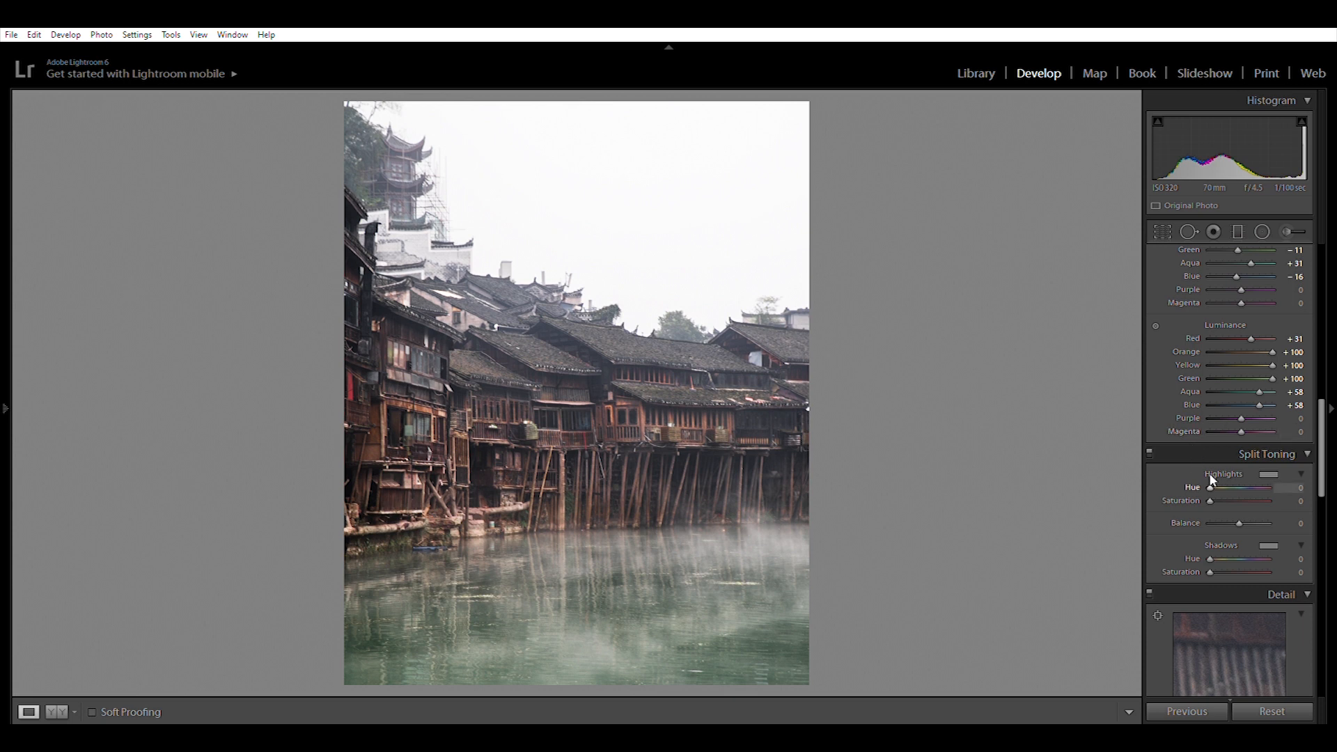
pyautogui.moveTo(1210, 488)
pyautogui.mouseDown()
pyautogui.moveTo(1232, 487)
pyautogui.moveTo(1220, 493)
pyautogui.mouseUp()
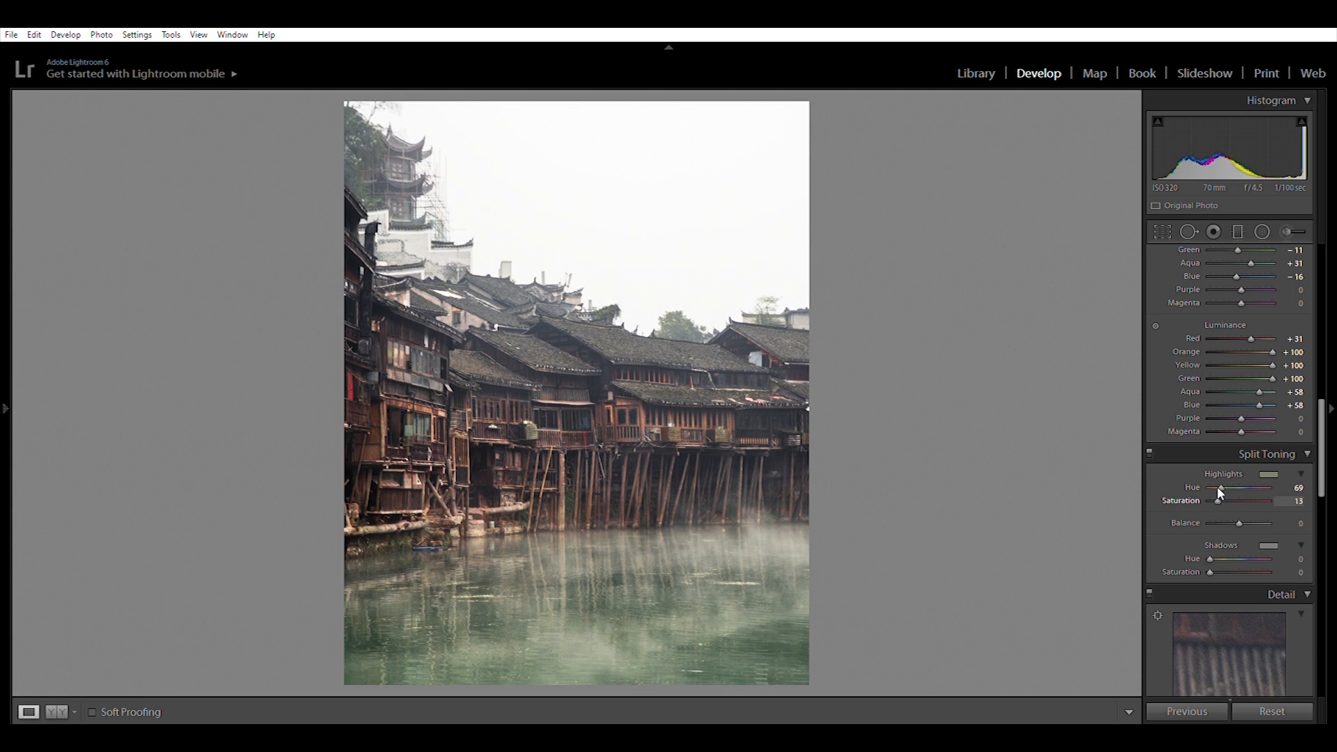
pyautogui.click(1296, 499)
pyautogui.write('6')
pyautogui.press('Return')
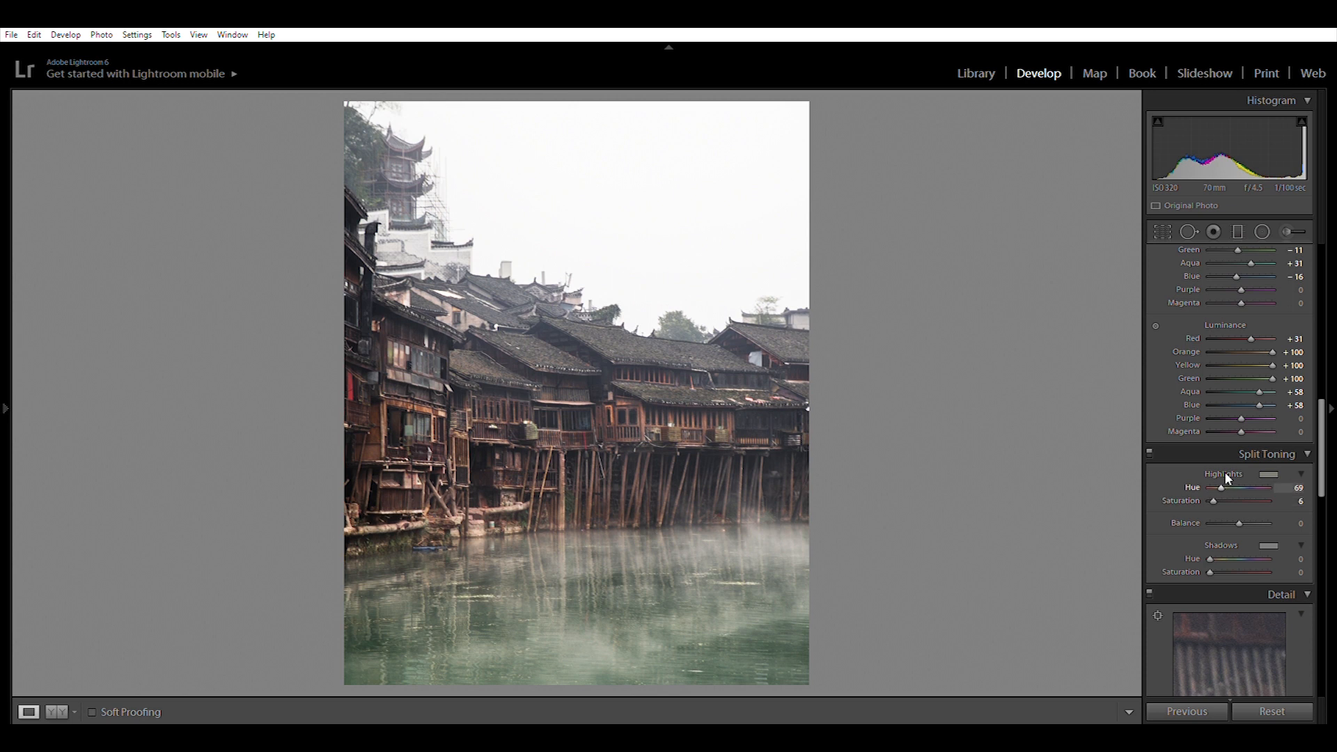
pyautogui.moveTo(1215, 472)
pyautogui.mouseDown()
pyautogui.moveTo(1252, 472)
pyautogui.moveTo(1228, 473)
pyautogui.mouseUp()
# - Add a slight split-toning saturation to the shadows and set their hue to 71
pyautogui.moveTo(1209, 572); pyautogui.dragTo(1213, 572)
pyautogui.moveTo(1224, 543); pyautogui.dragTo(1226, 544)
pyautogui.moveTo(1224, 543); pyautogui.dragTo(1222, 544)
pyautogui.click(1297, 559)
pyautogui.write('75')
pyautogui.press('Return')
pyautogui.click(1297, 557)
pyautogui.write('71')
pyautogui.press('Return')
# - Set the sharpening amount to 37 and the color noise reduction to 56
pyautogui.scroll(-5, 1152, 535)
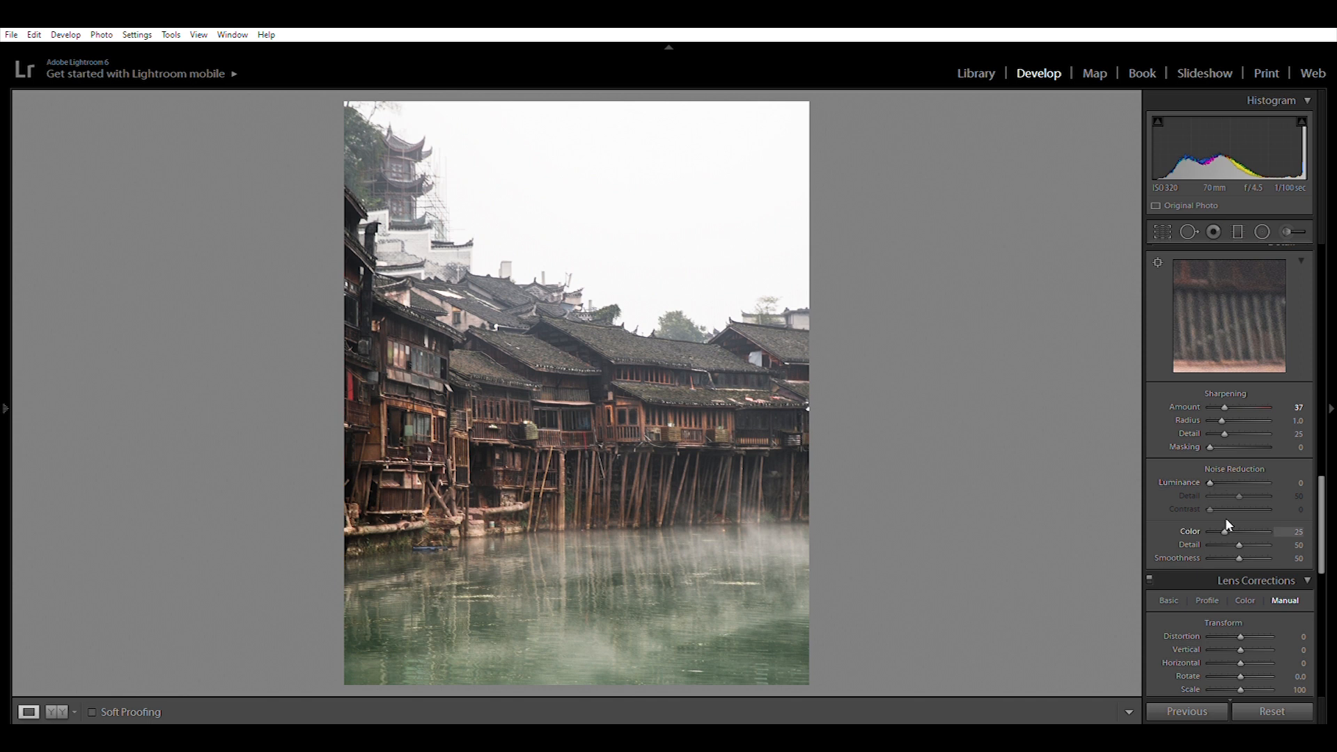
pyautogui.moveTo(1260, 531); pyautogui.dragTo(1242, 531)
# - Turn on Constrain Crop in the lens corrections and set the vertical transform to +2
pyautogui.scroll(-3, 1205, 524)
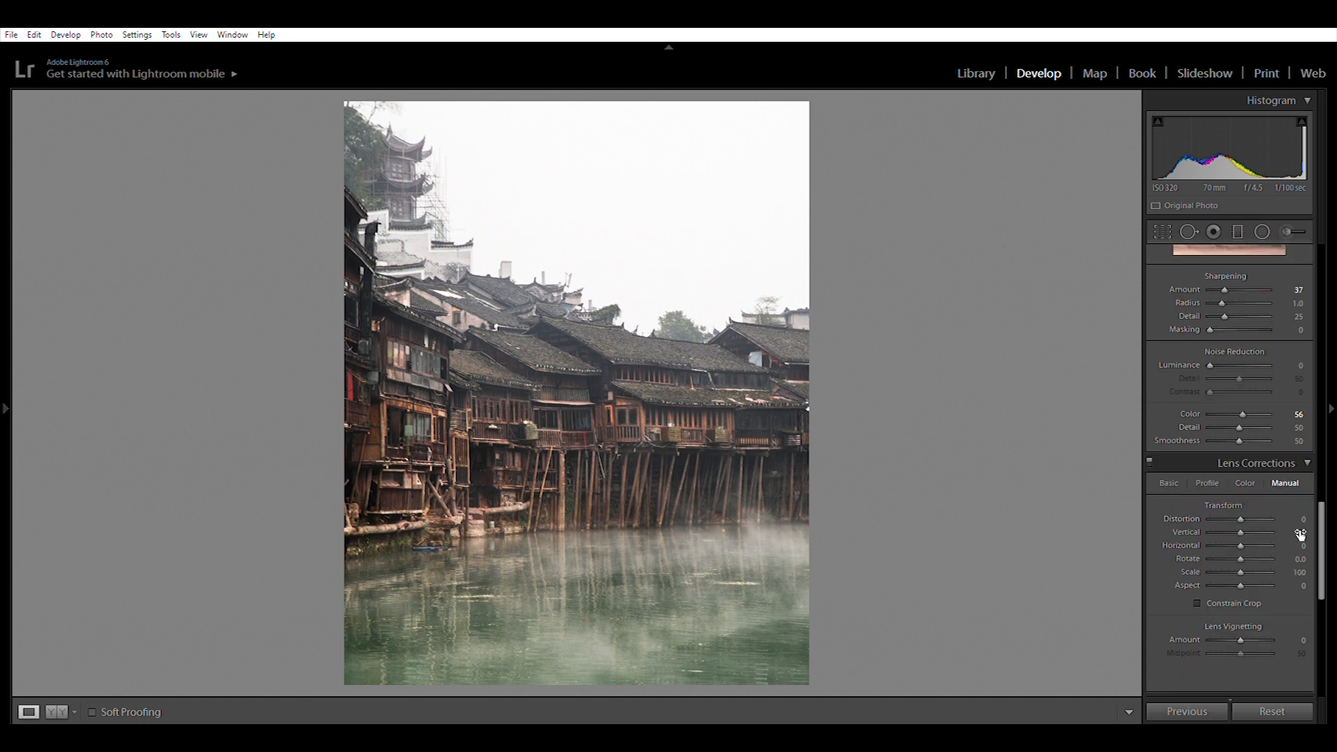
pyautogui.click(1198, 603)
pyautogui.moveTo(1240, 506)
pyautogui.mouseDown()
pyautogui.moveTo(1282, 507)
pyautogui.moveTo(1241, 516)
pyautogui.mouseUp()
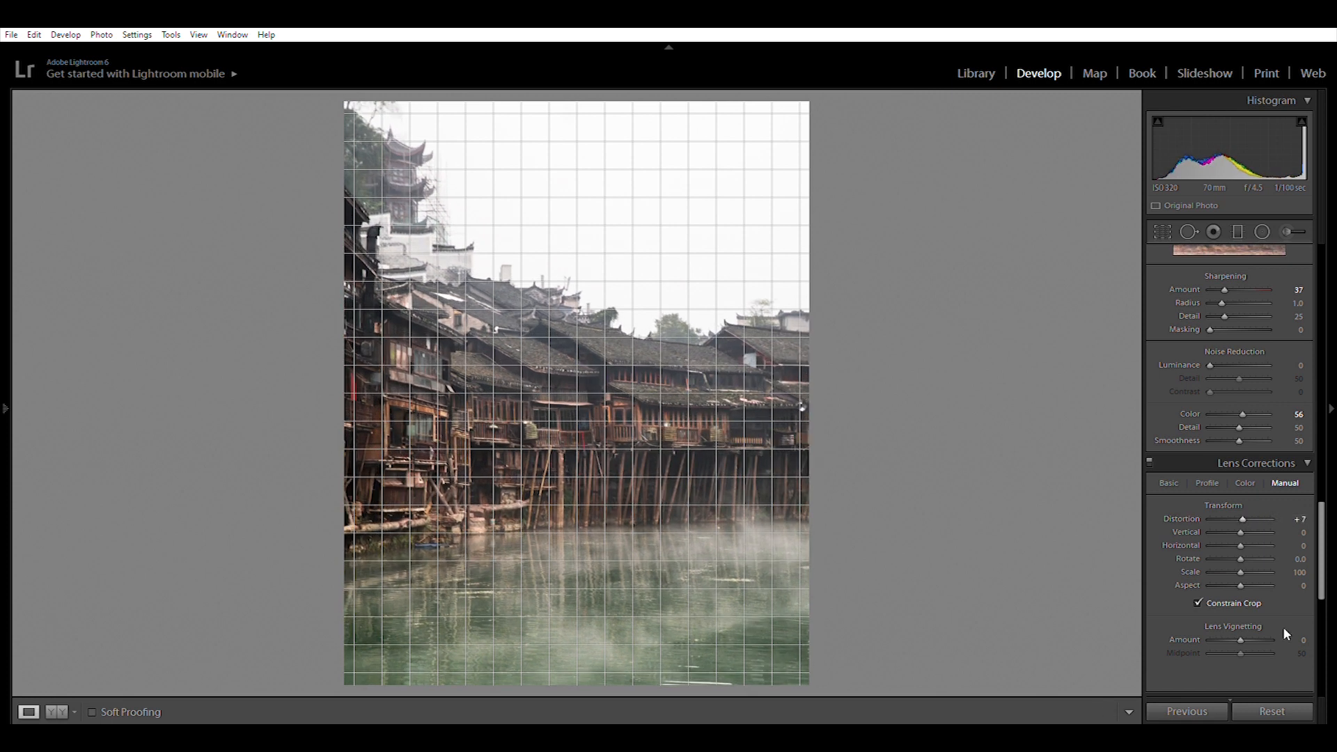
pyautogui.hotkey('ctrl', 'z')
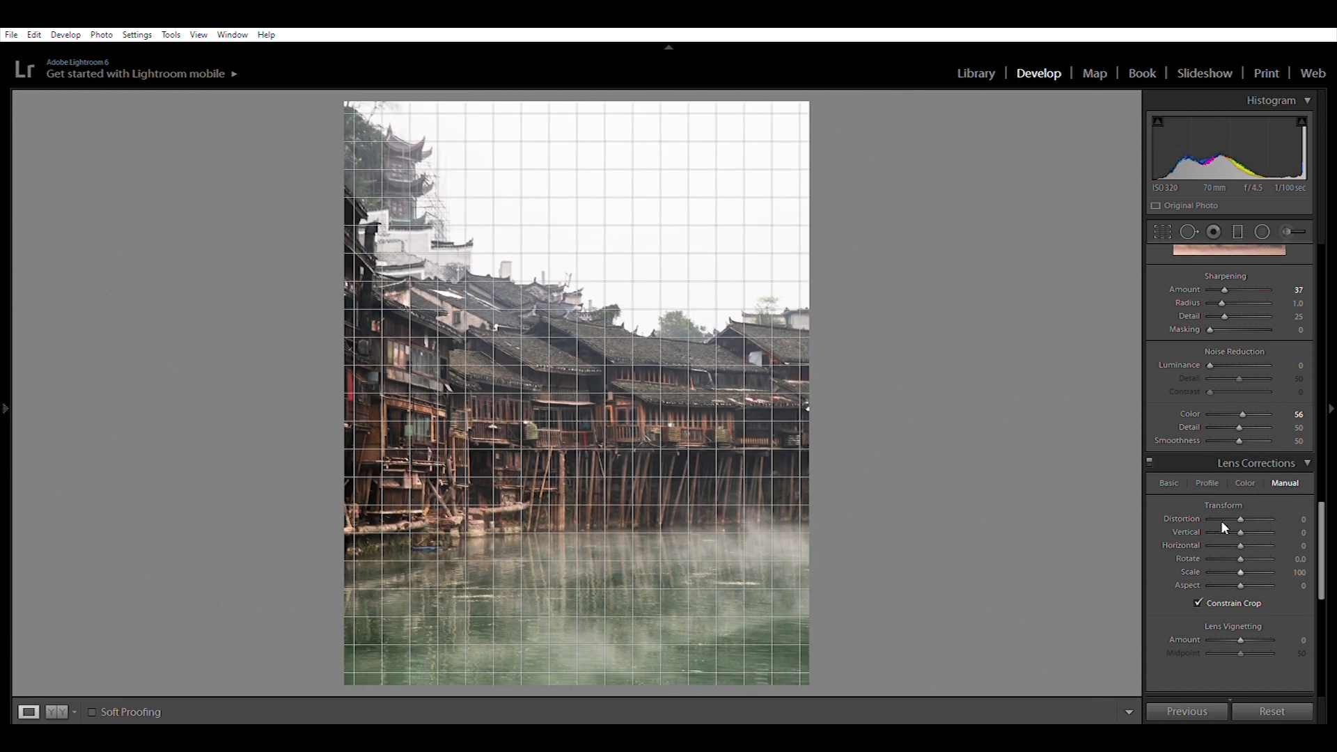
pyautogui.moveTo(1240, 532)
pyautogui.mouseDown()
pyautogui.moveTo(1231, 520)
pyautogui.moveTo(1242, 524)
pyautogui.mouseUp()
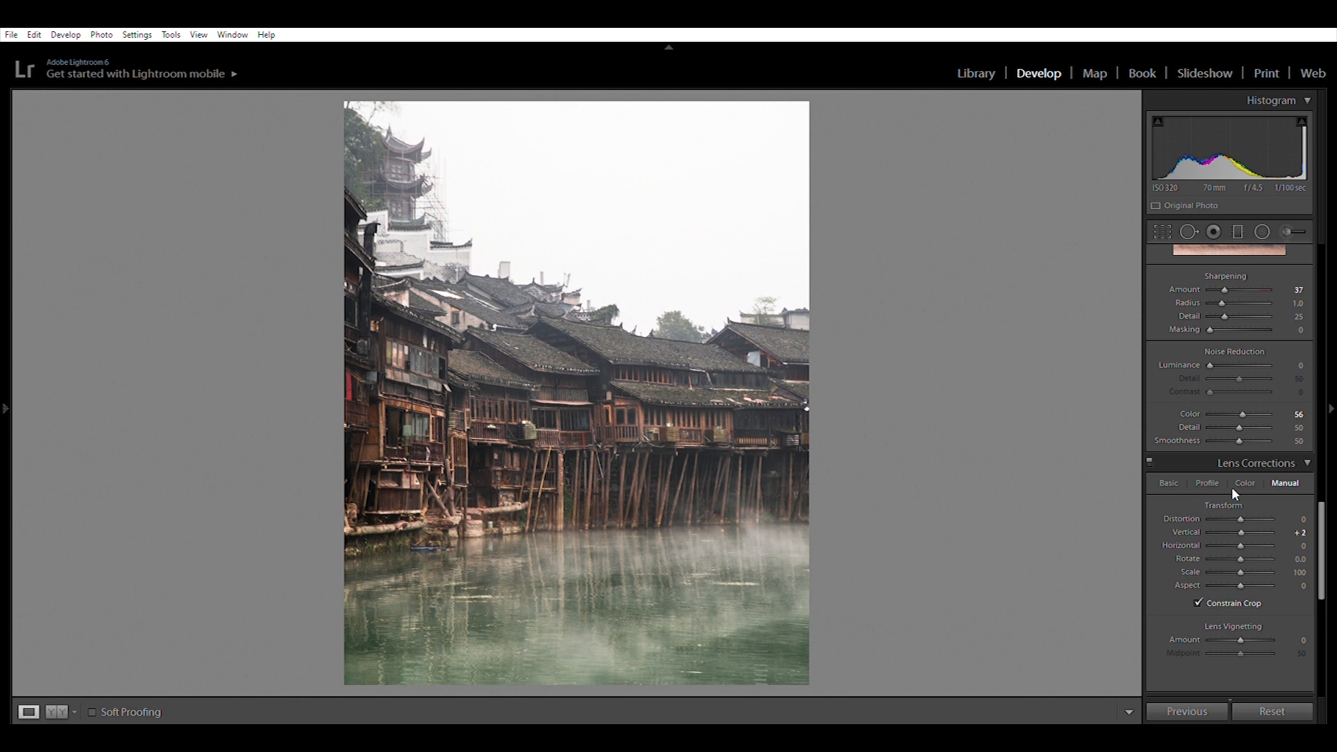
# - Strongly raise the Blue Primary saturation in the camera calibration
pyautogui.scroll(-8, 1232, 481)
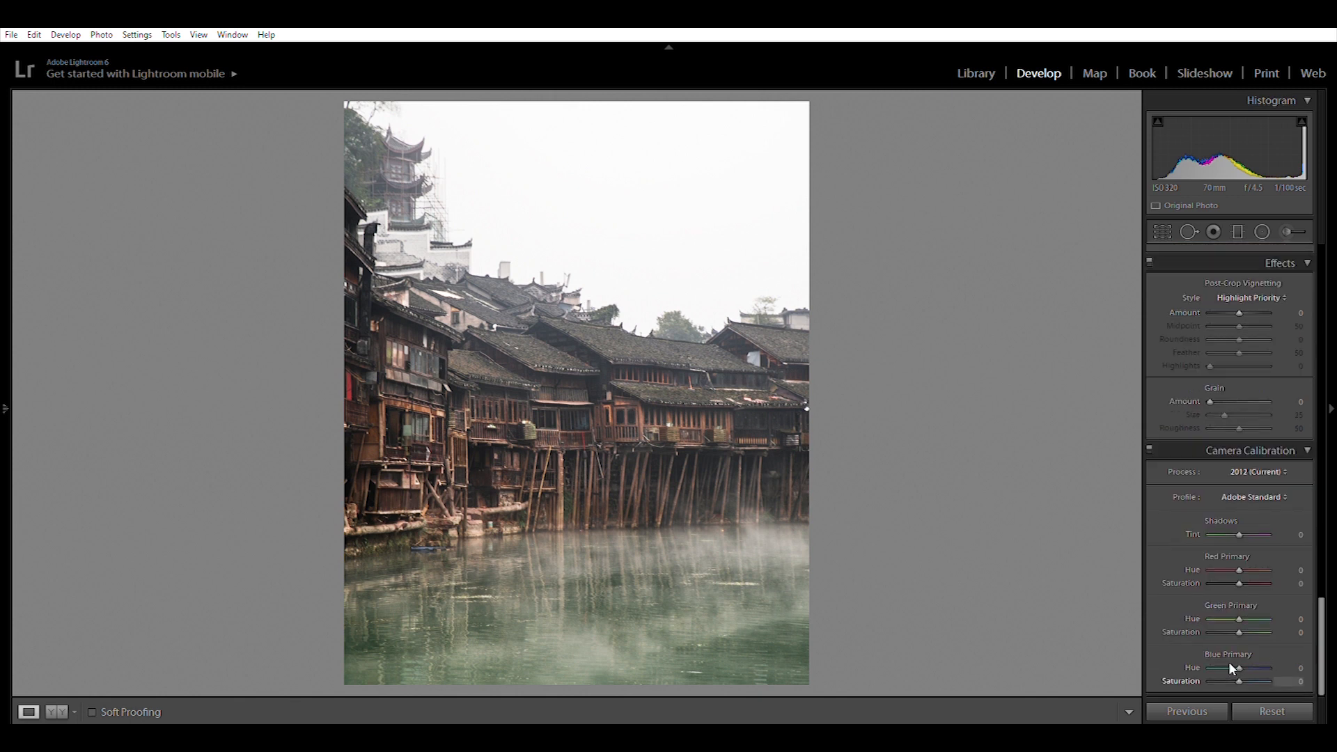
pyautogui.moveTo(1238, 670); pyautogui.dragTo(1299, 674)
# - Place a wide radial filter over the water with Temp -22 and Shadows 15, and invert its mask
pyautogui.click(1262, 231)
pyautogui.moveTo(492, 583); pyautogui.dragTo(901, 713)
pyautogui.moveTo(591, 488); pyautogui.dragTo(687, 548)
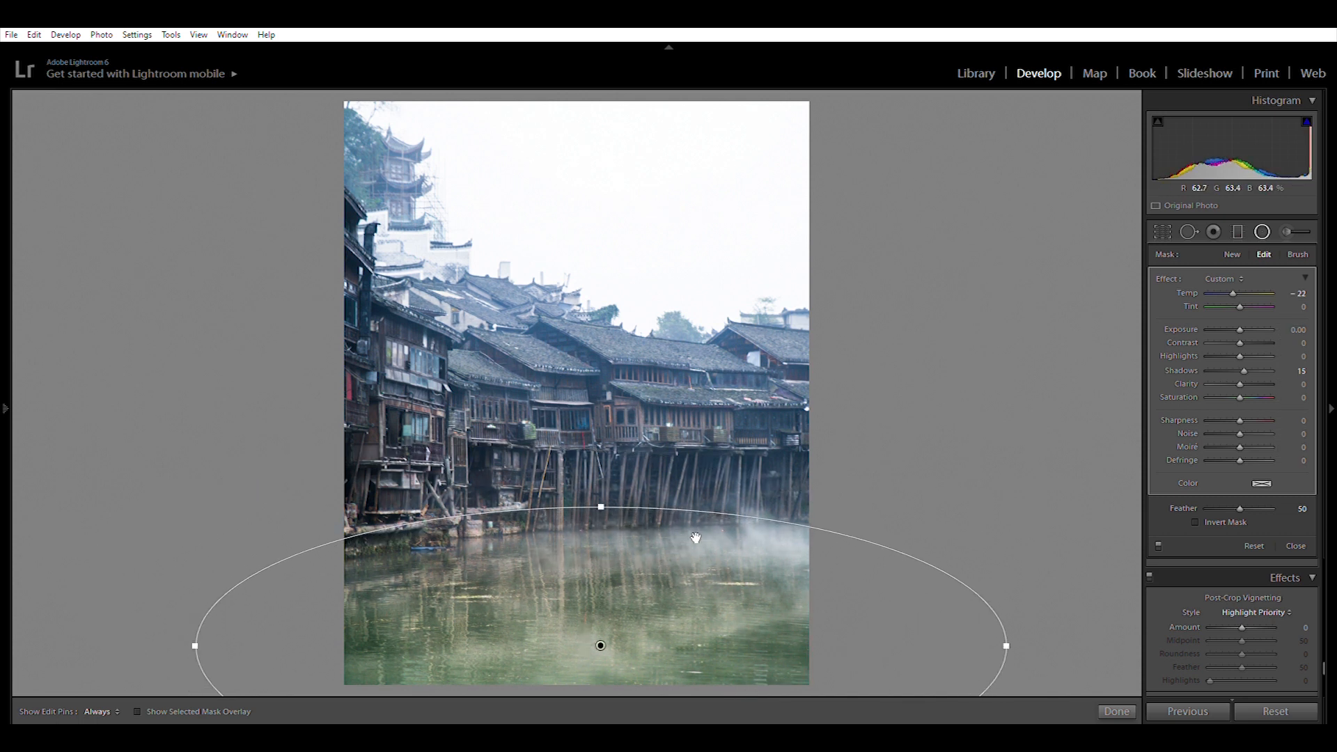
pyautogui.click(1195, 518)
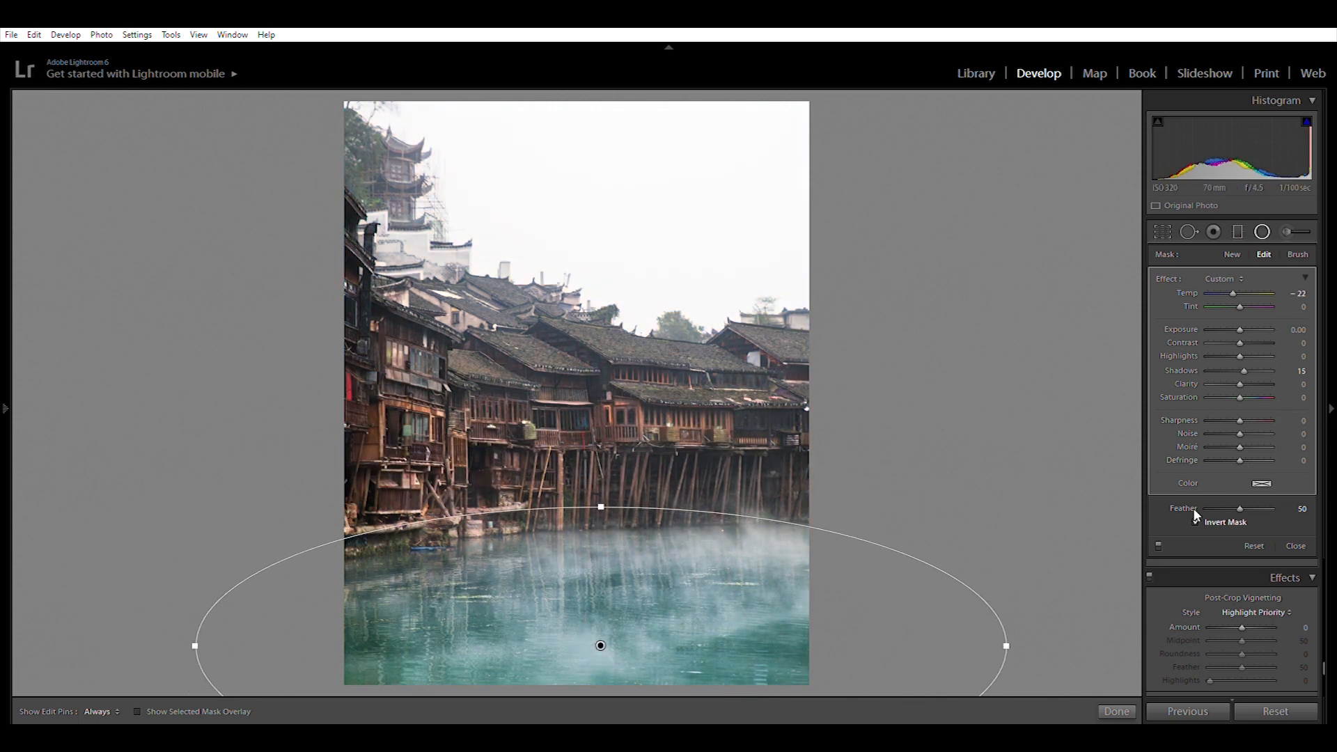
# - Make the radial filter taller and narrower and move it slightly up over the water
pyautogui.moveTo(602, 506)
pyautogui.mouseDown()
pyautogui.moveTo(609, 483)
pyautogui.moveTo(600, 499)
pyautogui.mouseUp()
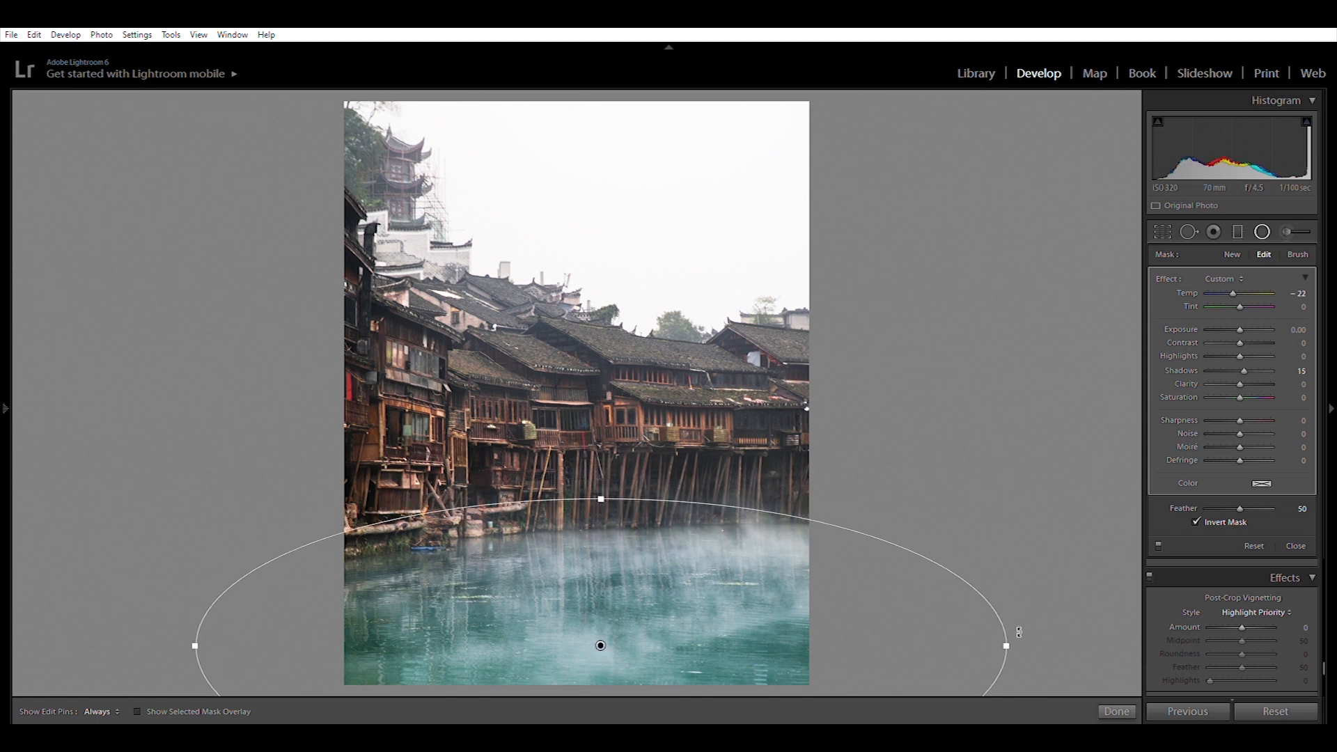
pyautogui.moveTo(1006, 645); pyautogui.dragTo(938, 644)
pyautogui.moveTo(724, 618); pyautogui.dragTo(749, 589)
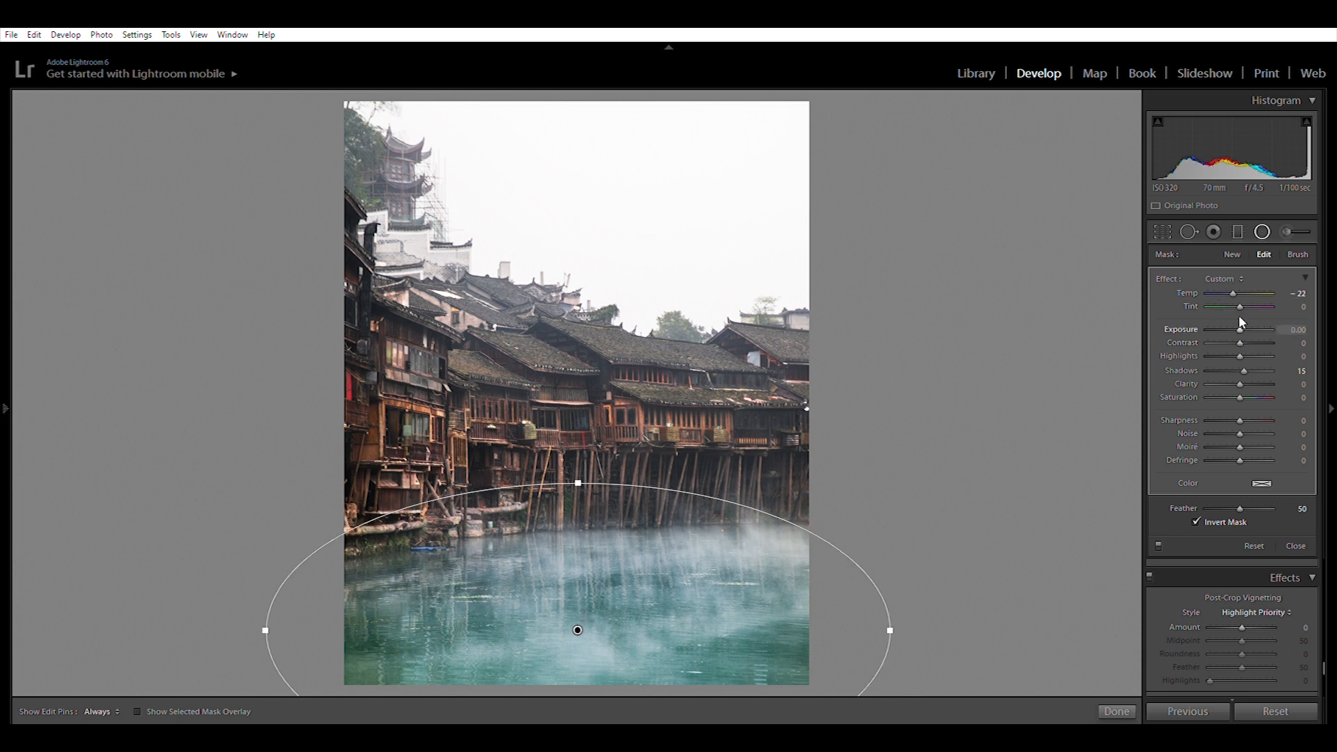
# - Set the radial filter's Exposure to 0.13, Shadows to 12 and Clarity to -32
pyautogui.moveTo(1239, 316); pyautogui.dragTo(1239, 316)
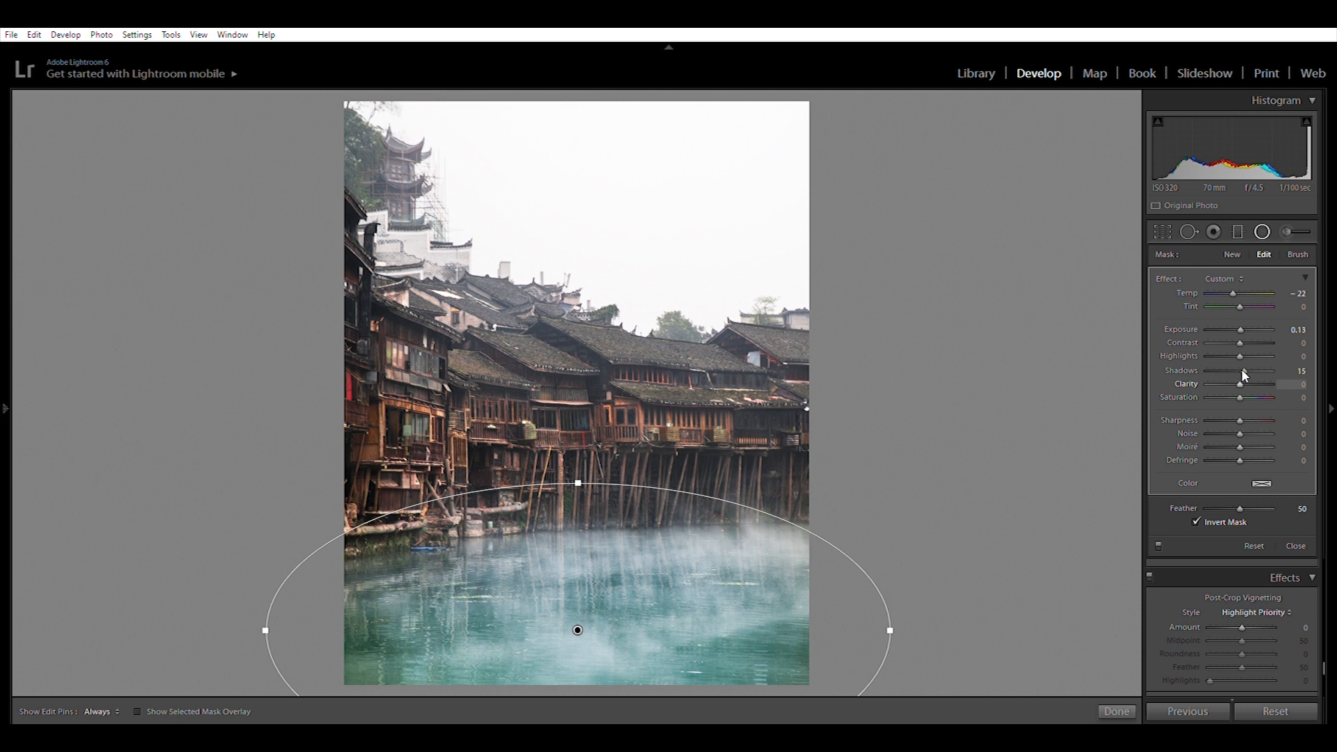
pyautogui.moveTo(1242, 356); pyautogui.dragTo(1223, 378)
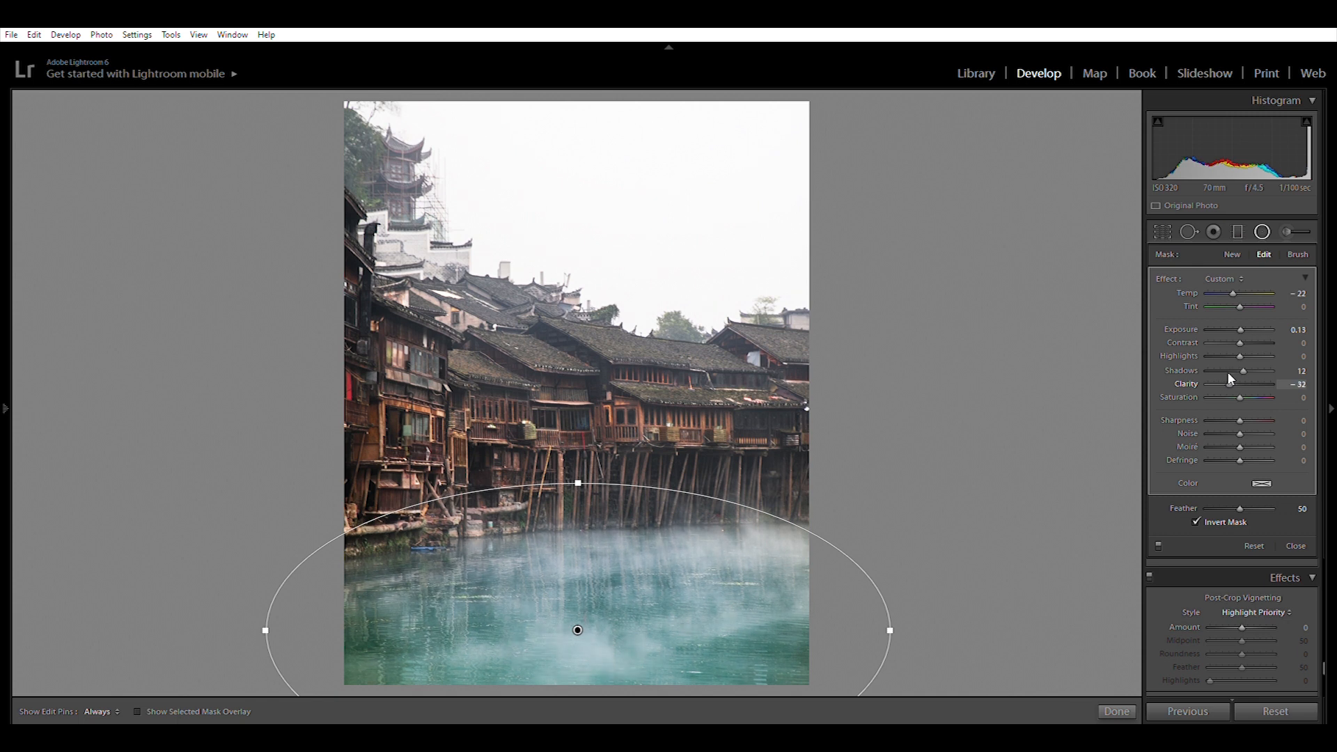
# - Set the water radial filter's Clarity to 0 and finish editing the filter
pyautogui.moveTo(1228, 384); pyautogui.dragTo(1230, 385)
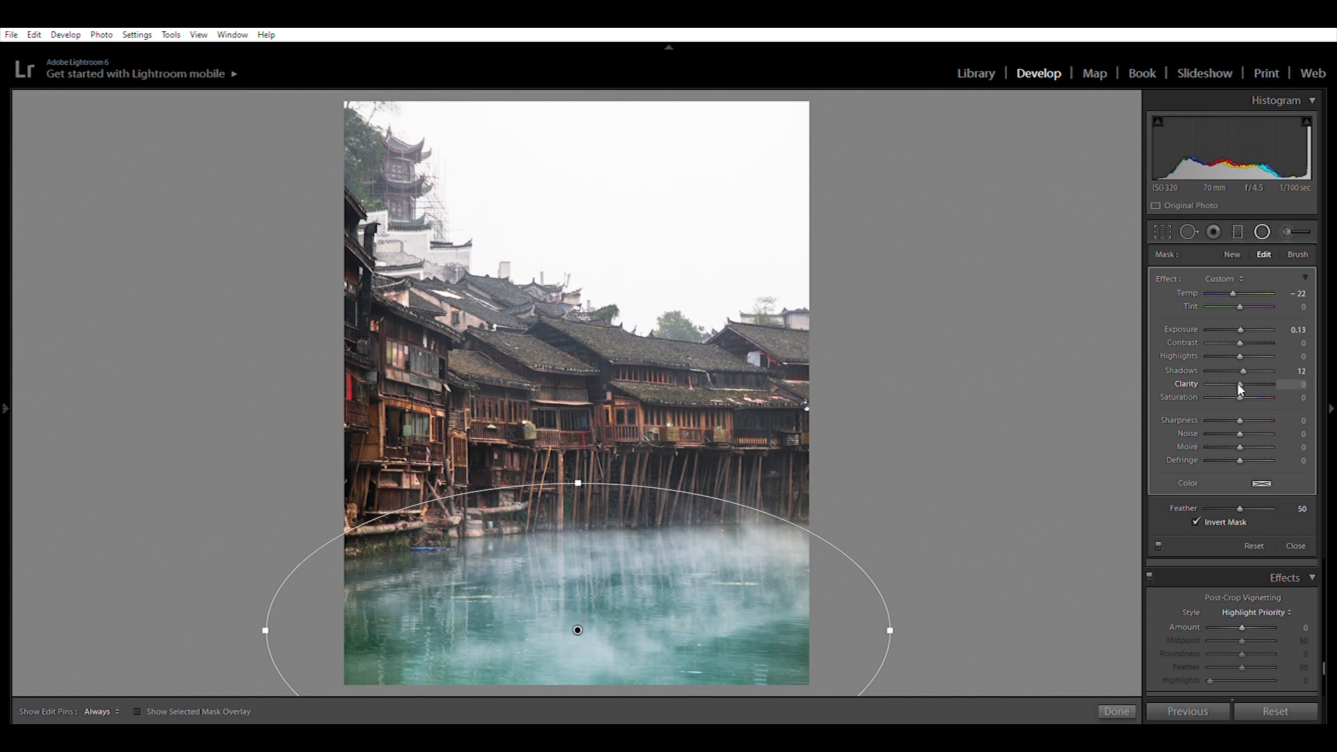
pyautogui.press('Return')
# - Add a graduated filter over the water, set its Shadows to 0, fine-tune it and finish it
pyautogui.click(1236, 226)
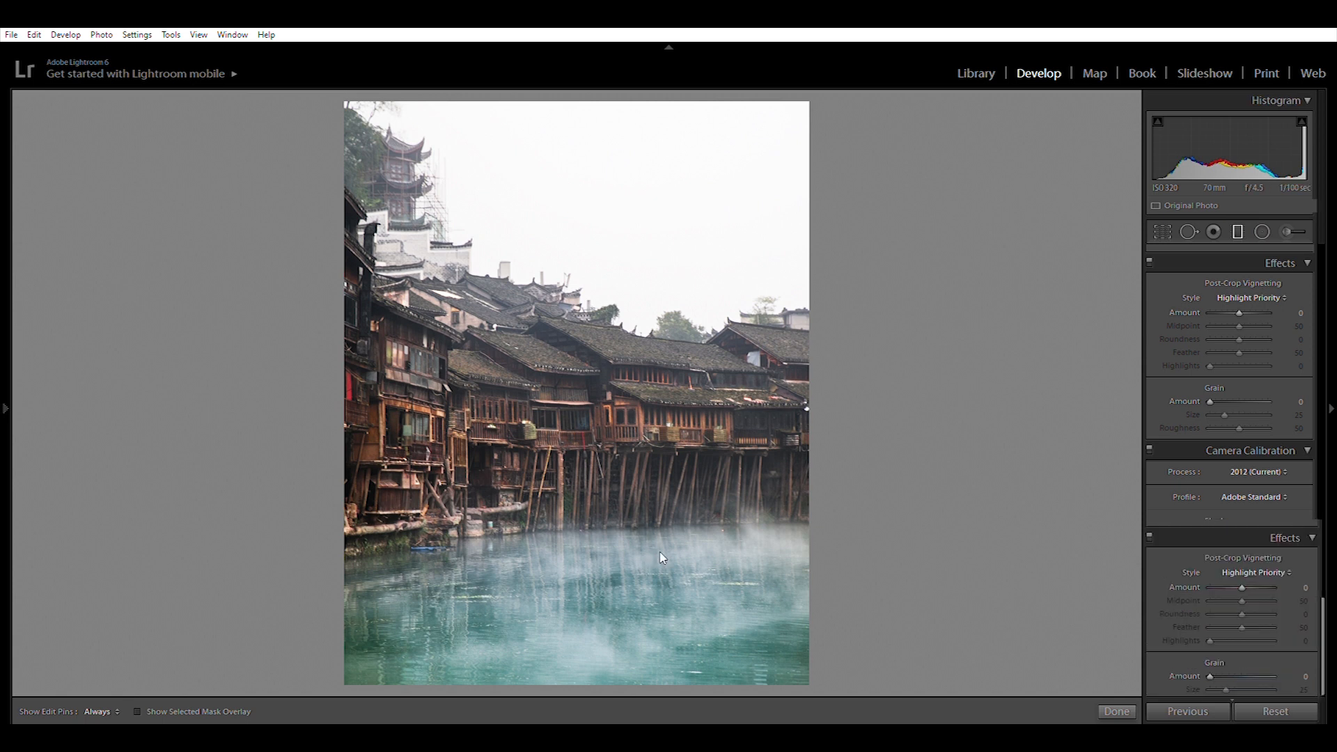
pyautogui.moveTo(625, 557); pyautogui.dragTo(618, 674)
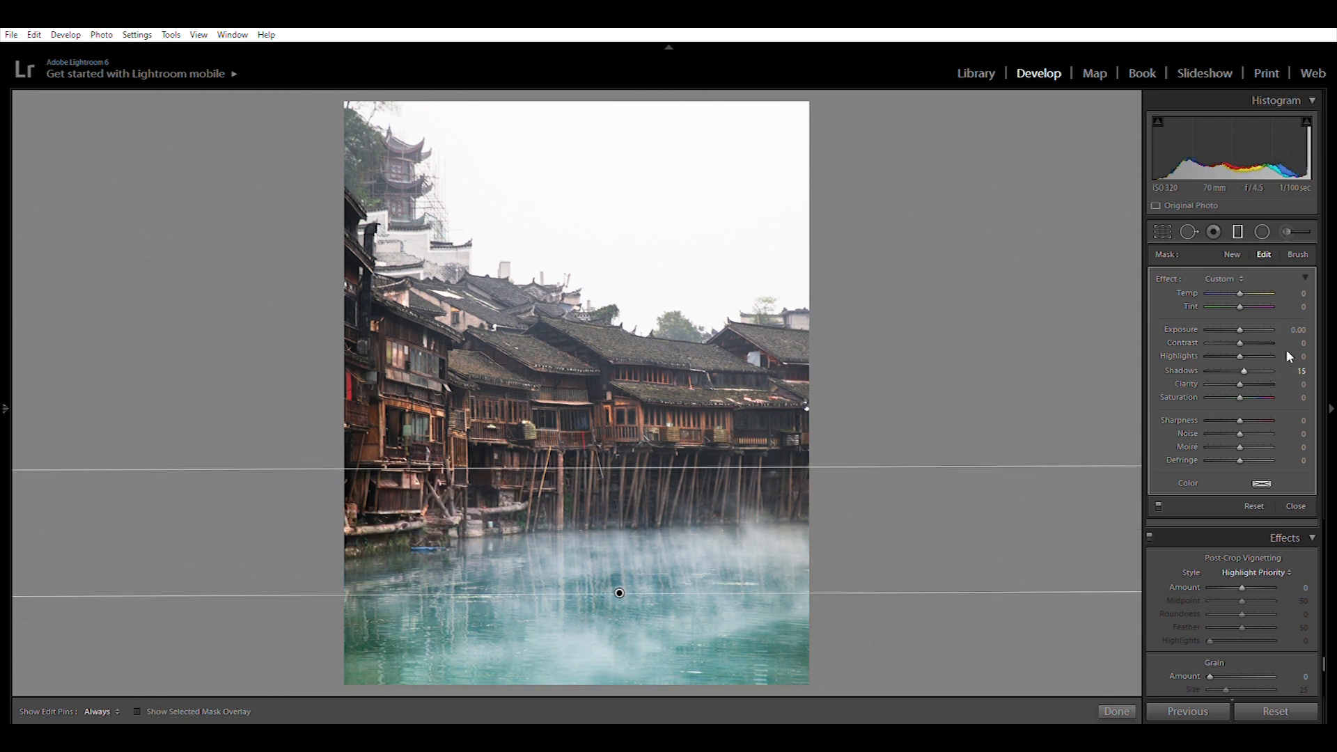
pyautogui.click(1299, 369)
pyautogui.write('0')
pyautogui.press('Return')
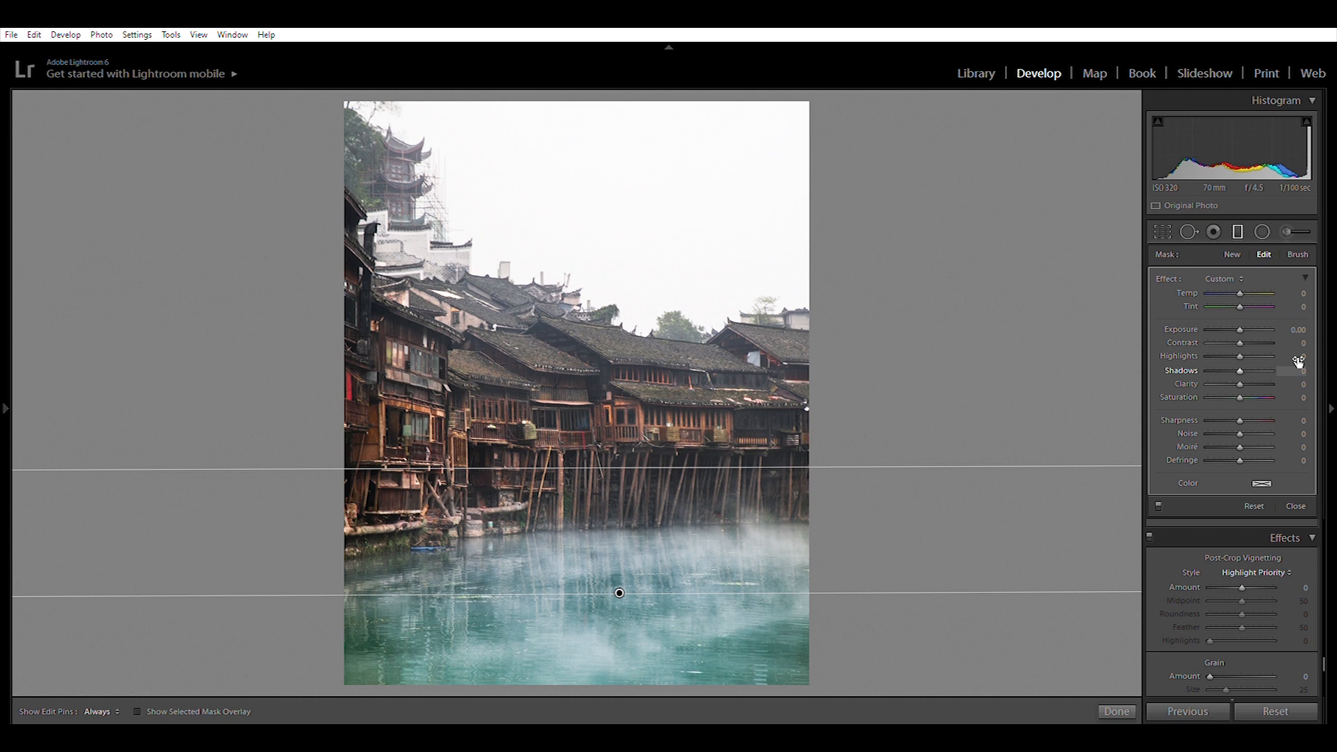
pyautogui.moveTo(1235, 370)
pyautogui.mouseDown()
pyautogui.moveTo(1214, 374)
pyautogui.moveTo(1228, 380)
pyautogui.mouseUp()
pyautogui.click(1116, 709)
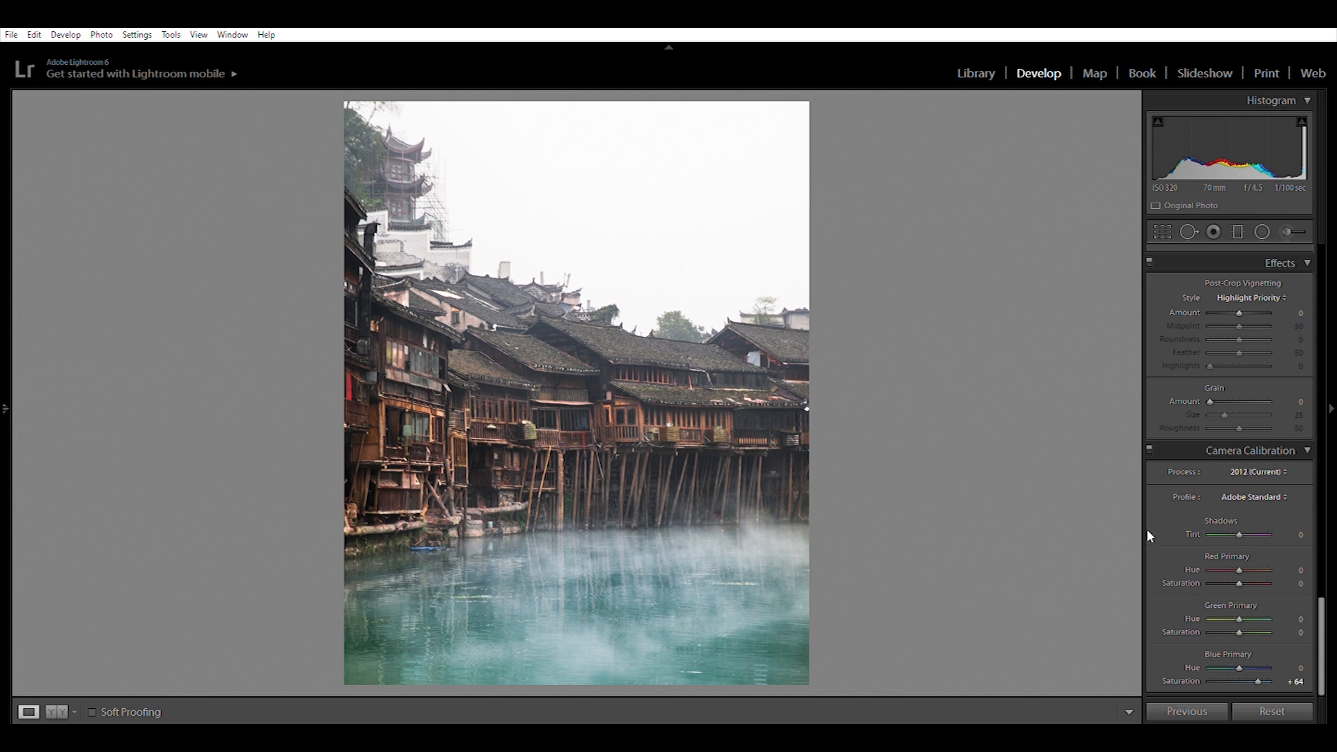
# - Darken the photo's edges with a post-crop vignette Amount of -14
pyautogui.scroll(2, 1170, 407)
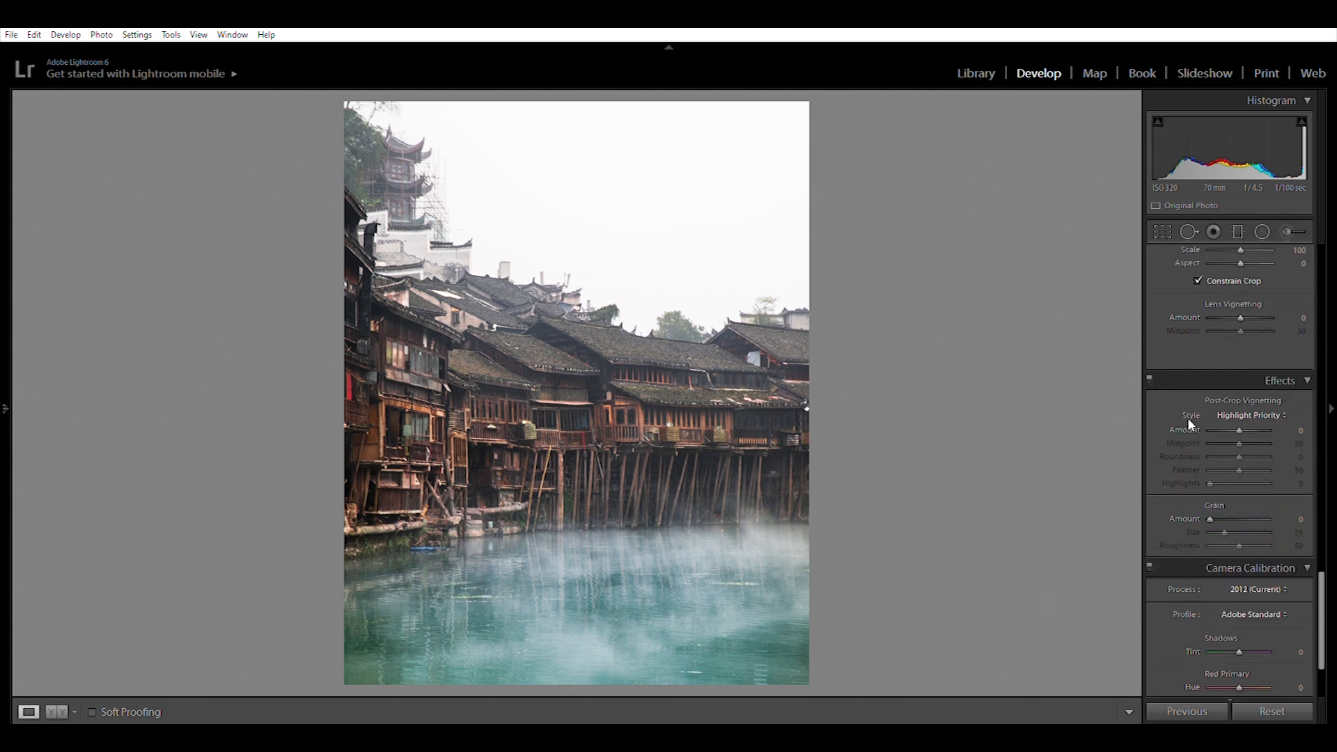
pyautogui.moveTo(1238, 422); pyautogui.dragTo(1234, 423)
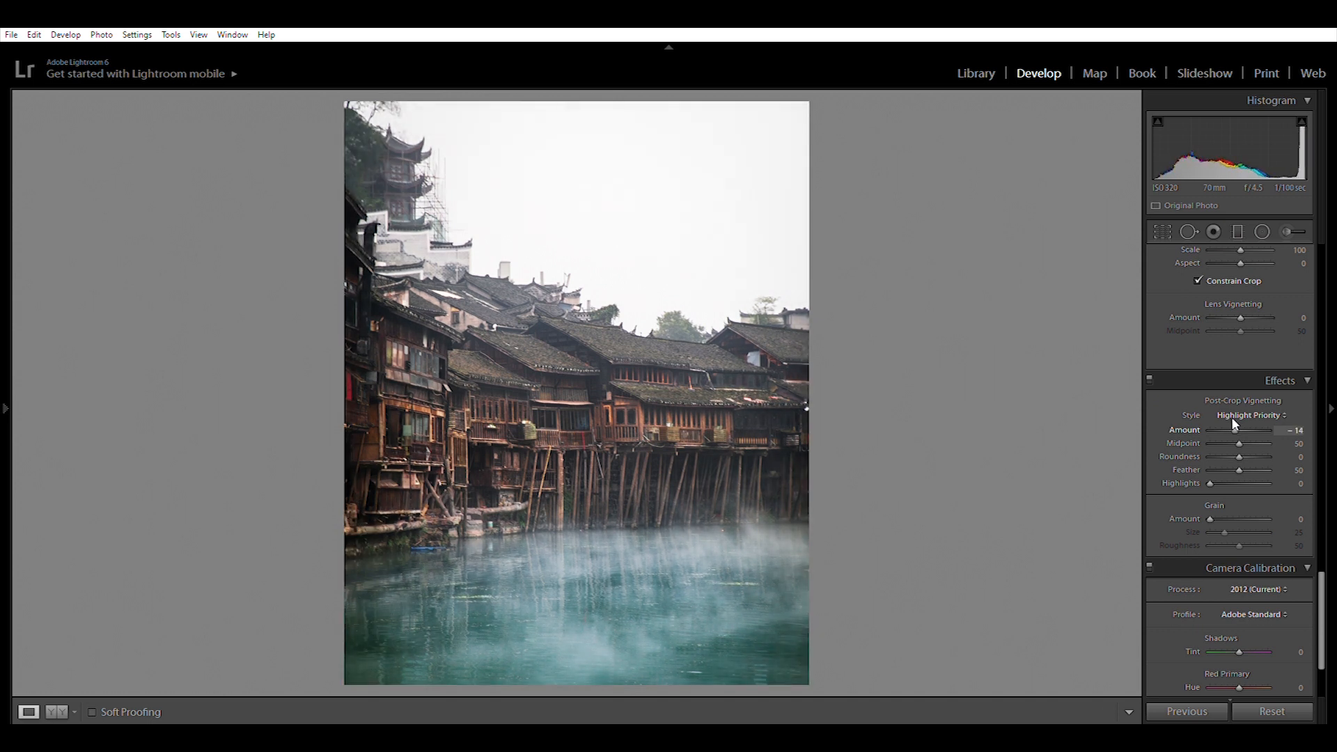
# - Place a slightly tilted graduated filter from the sky down over the rooftops, with Temp and Shadows at 0
pyautogui.scroll(3, 1231, 416)
pyautogui.click(1237, 231)
pyautogui.moveTo(584, 222)
pyautogui.mouseDown()
pyautogui.moveTo(720, 304)
pyautogui.moveTo(599, 369)
pyautogui.moveTo(590, 395)
pyautogui.mouseUp()
pyautogui.moveTo(603, 225); pyautogui.dragTo(617, 133)
pyautogui.click(1296, 293)
pyautogui.write('0')
pyautogui.press('Return')
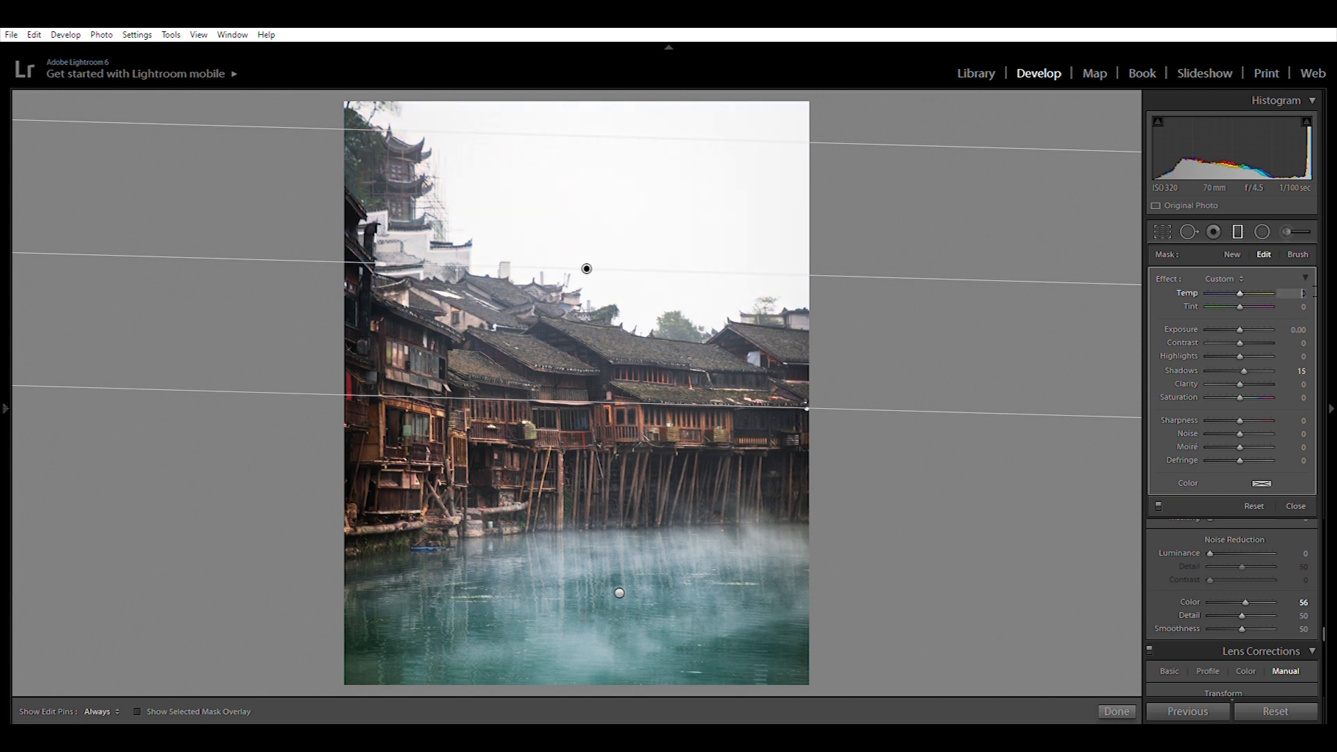
pyautogui.click(1306, 367)
pyautogui.write('0')
pyautogui.press('Return')
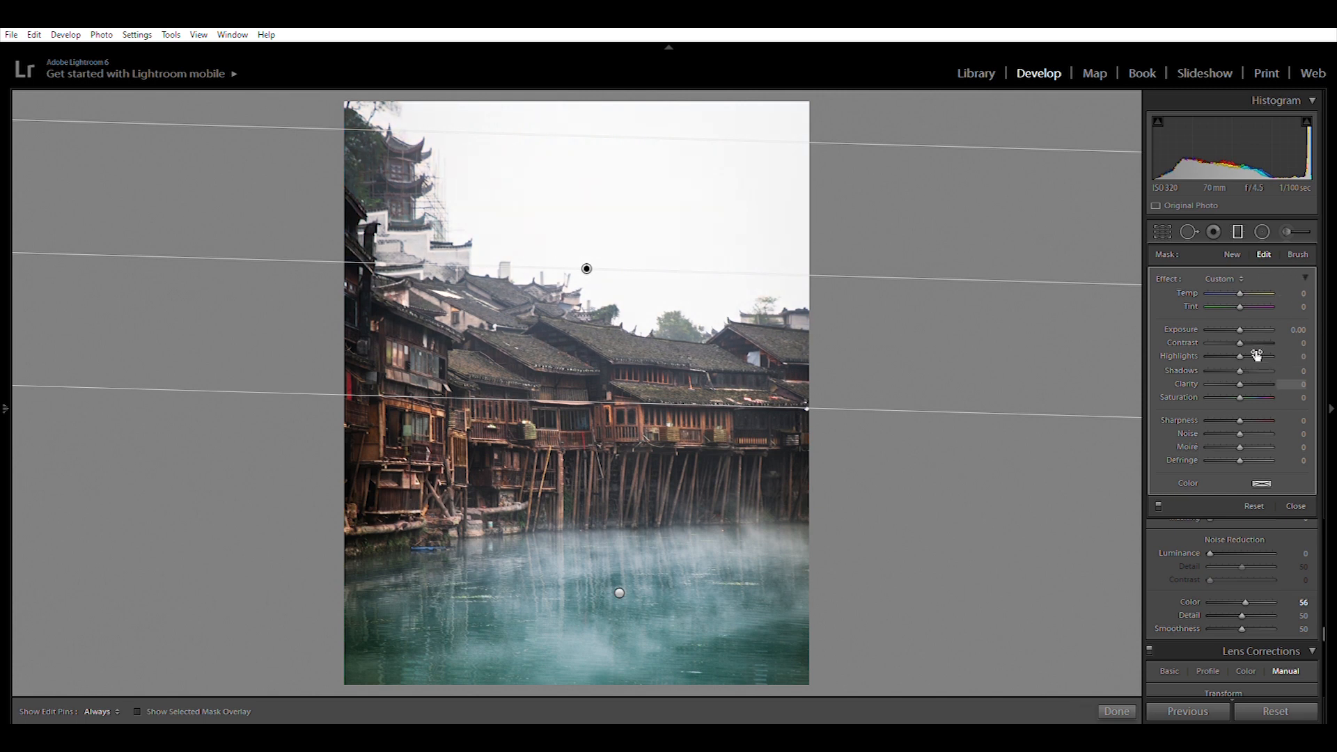
# - Set the sky graduated filter's Exposure to -0.31, Saturation to -5 and Sharpness to 5, and finish it
pyautogui.moveTo(1238, 317)
pyautogui.mouseDown()
pyautogui.moveTo(1251, 316)
pyautogui.moveTo(1237, 323)
pyautogui.mouseUp()
pyautogui.moveTo(1240, 397); pyautogui.dragTo(1224, 397)
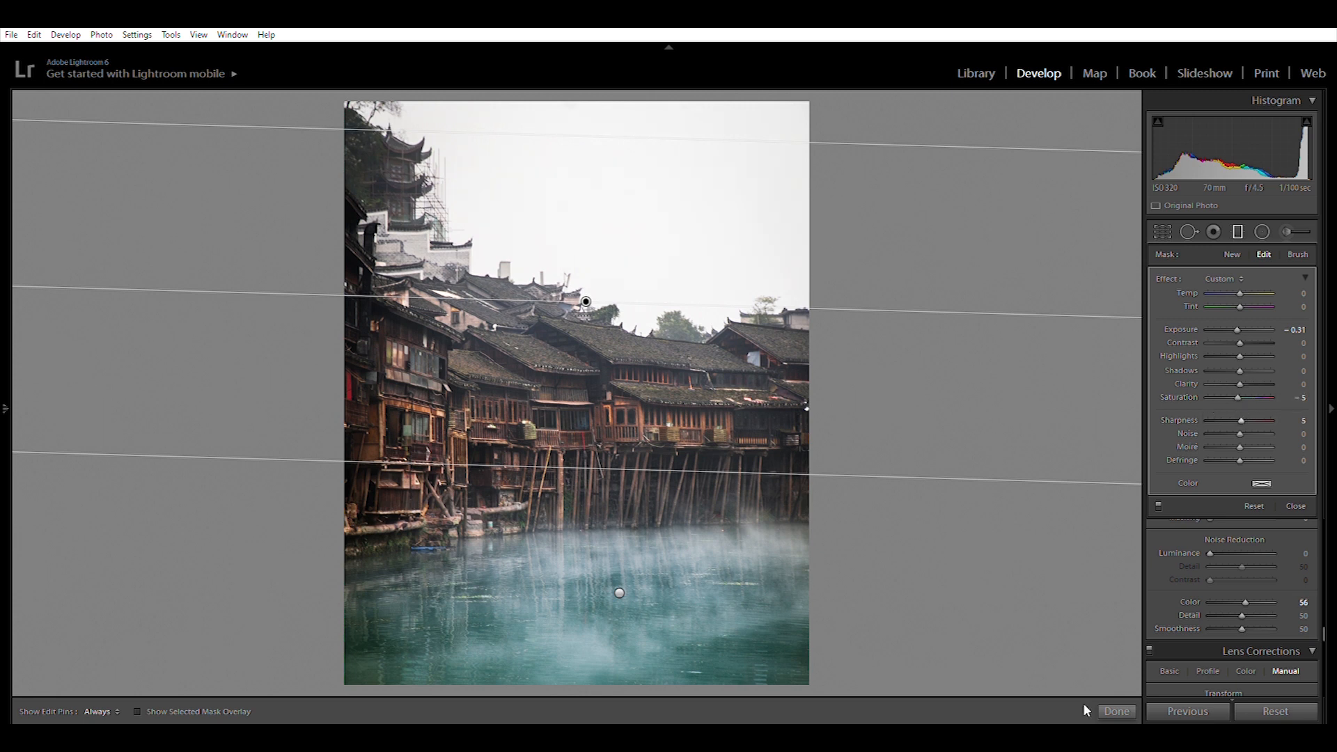
pyautogui.click(1116, 710)
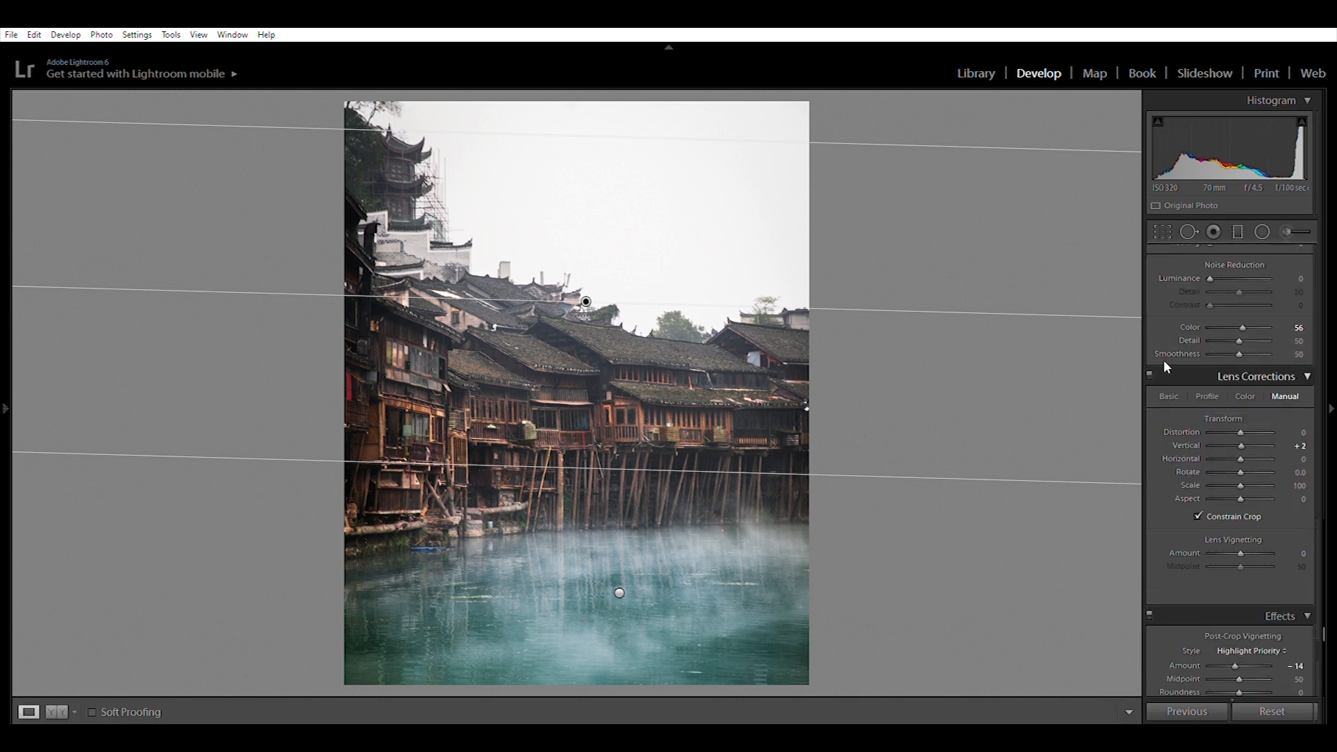
# - Add a round radial filter over the stilt houses with Temp and Shadows at 0, Exposure 0.22 and an inverted mask
pyautogui.click(1261, 230)
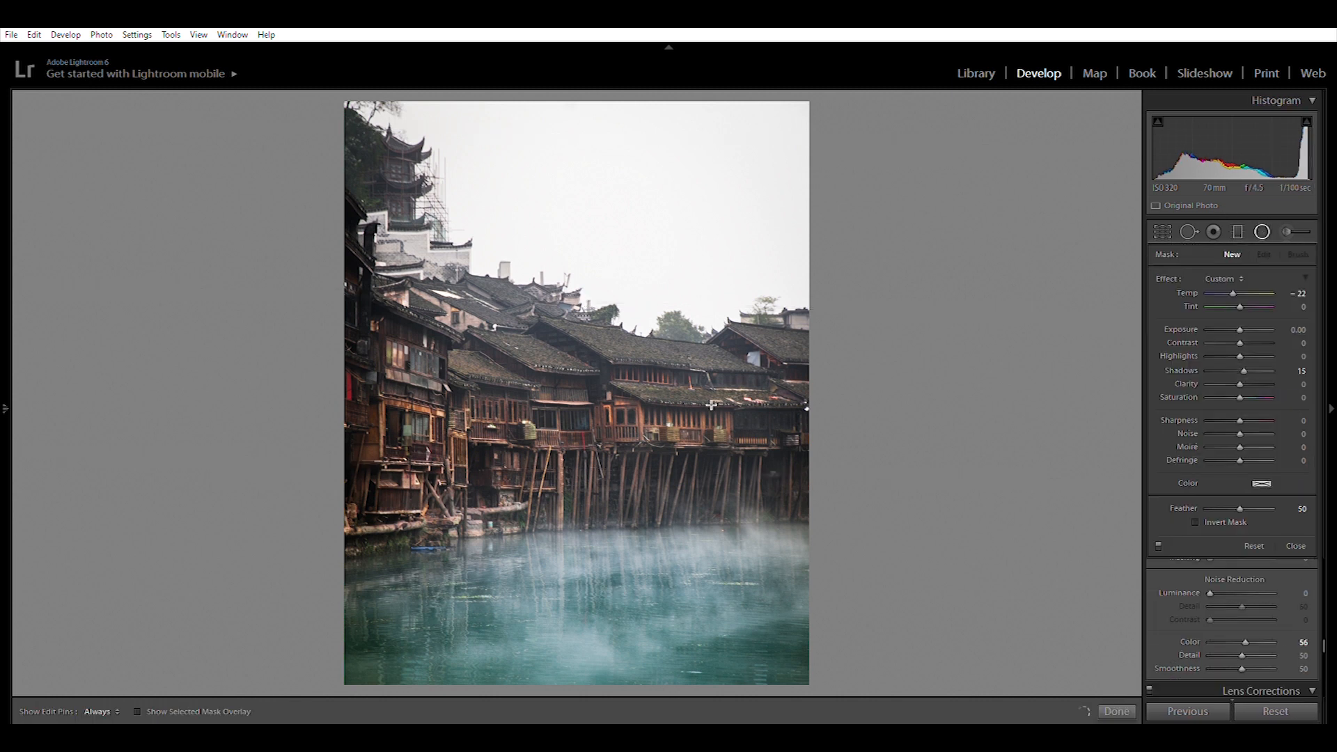
pyautogui.moveTo(563, 414); pyautogui.dragTo(746, 566)
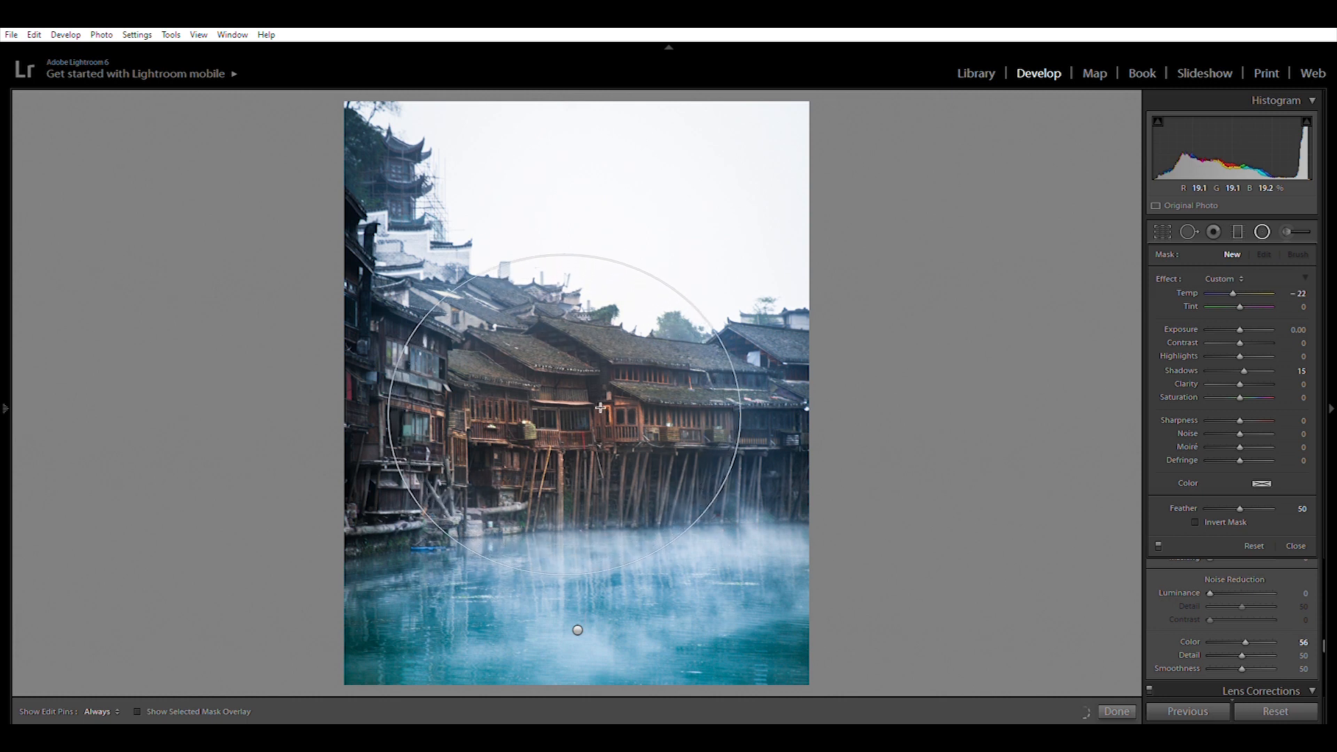
pyautogui.moveTo(605, 400); pyautogui.dragTo(631, 439)
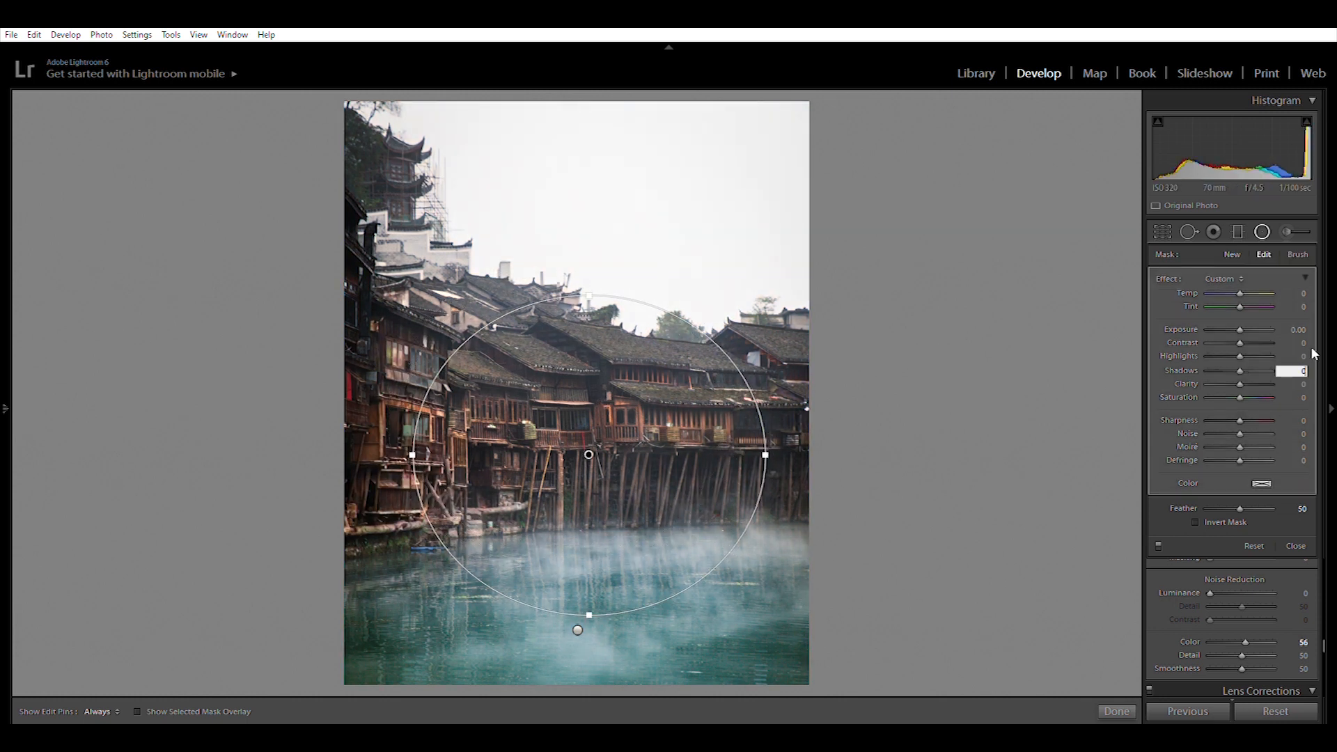
pyautogui.click(1303, 328)
pyautogui.press('Up')
pyautogui.moveTo(1242, 316); pyautogui.dragTo(1244, 318)
pyautogui.click(1194, 520)
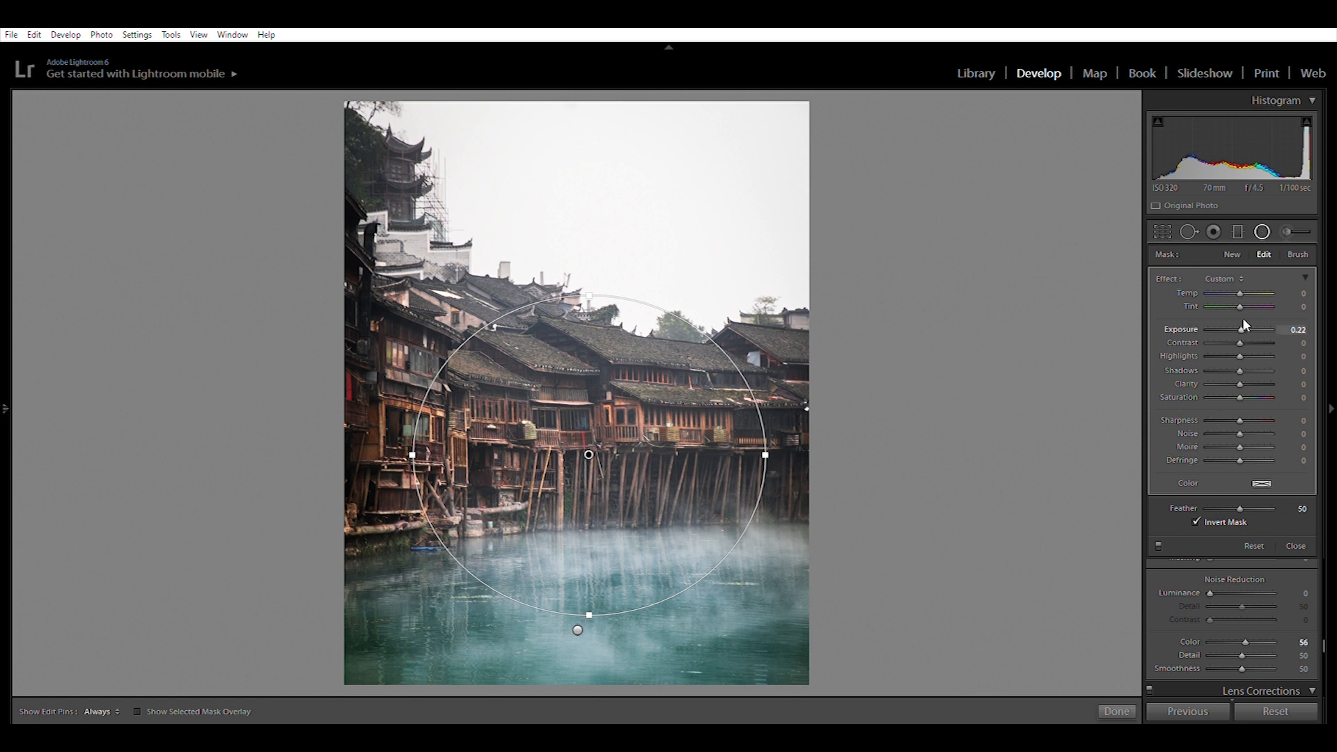
# - Set the house radial filter's Contrast to 3 and Sharpness to 10, and finish editing it
pyautogui.moveTo(1241, 342); pyautogui.dragTo(1251, 338)
pyautogui.moveTo(1240, 420); pyautogui.dragTo(1244, 409)
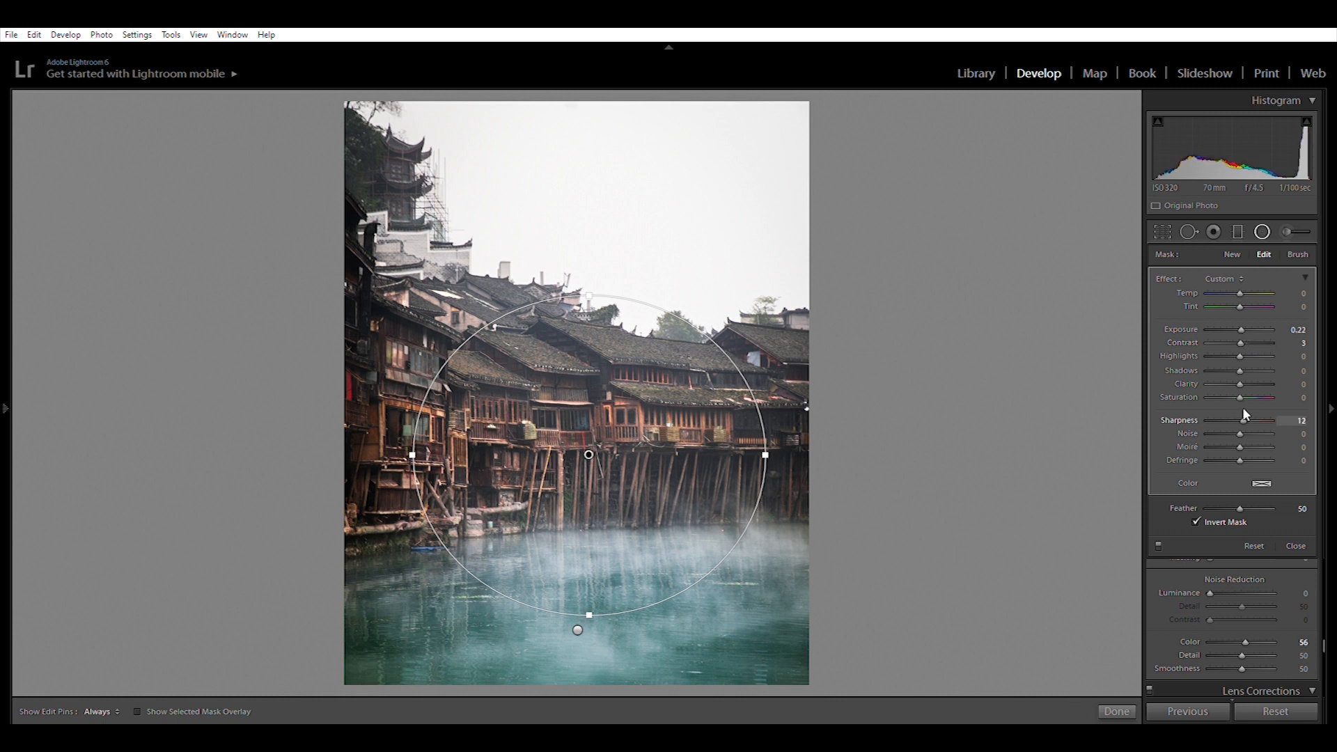
pyautogui.moveTo(1239, 315); pyautogui.dragTo(1222, 348)
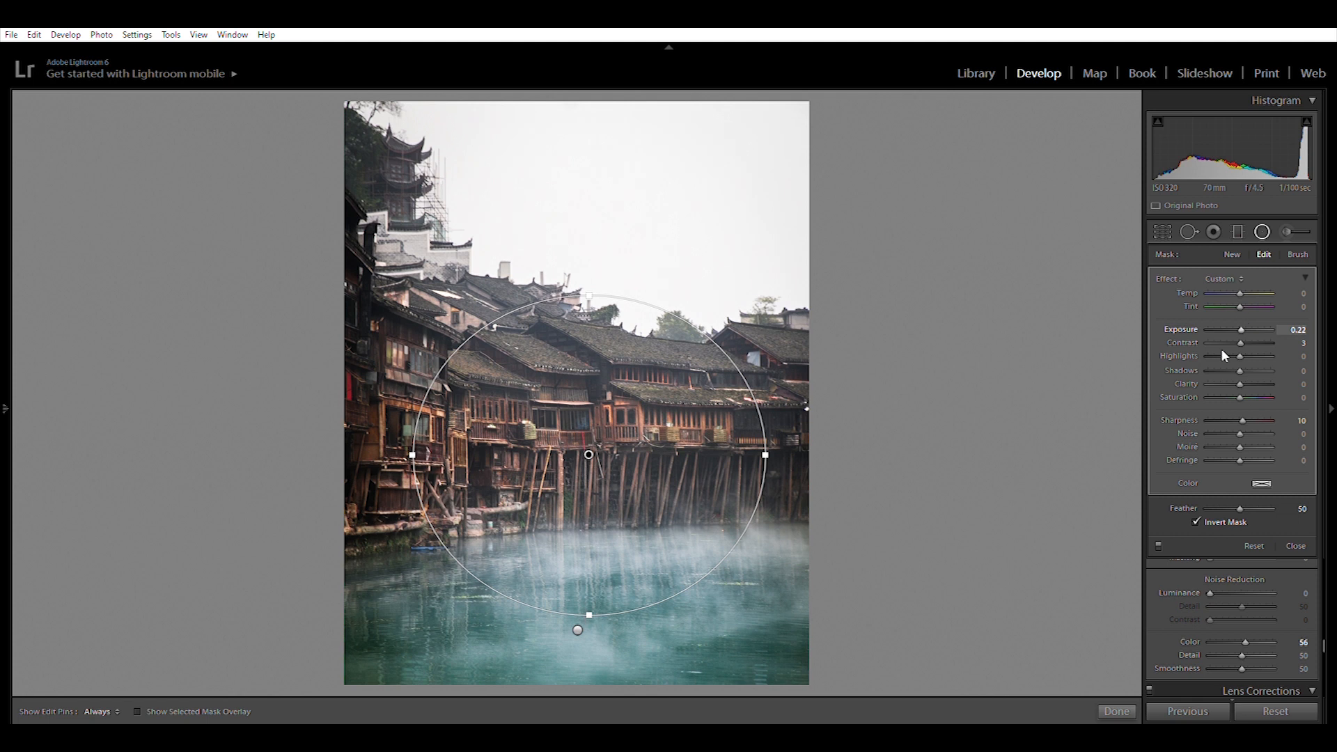
pyautogui.click(1116, 710)
# - Set the photo's overall Exposure to -0.90 in the basic adjustments
pyautogui.scroll(10, 1175, 406)
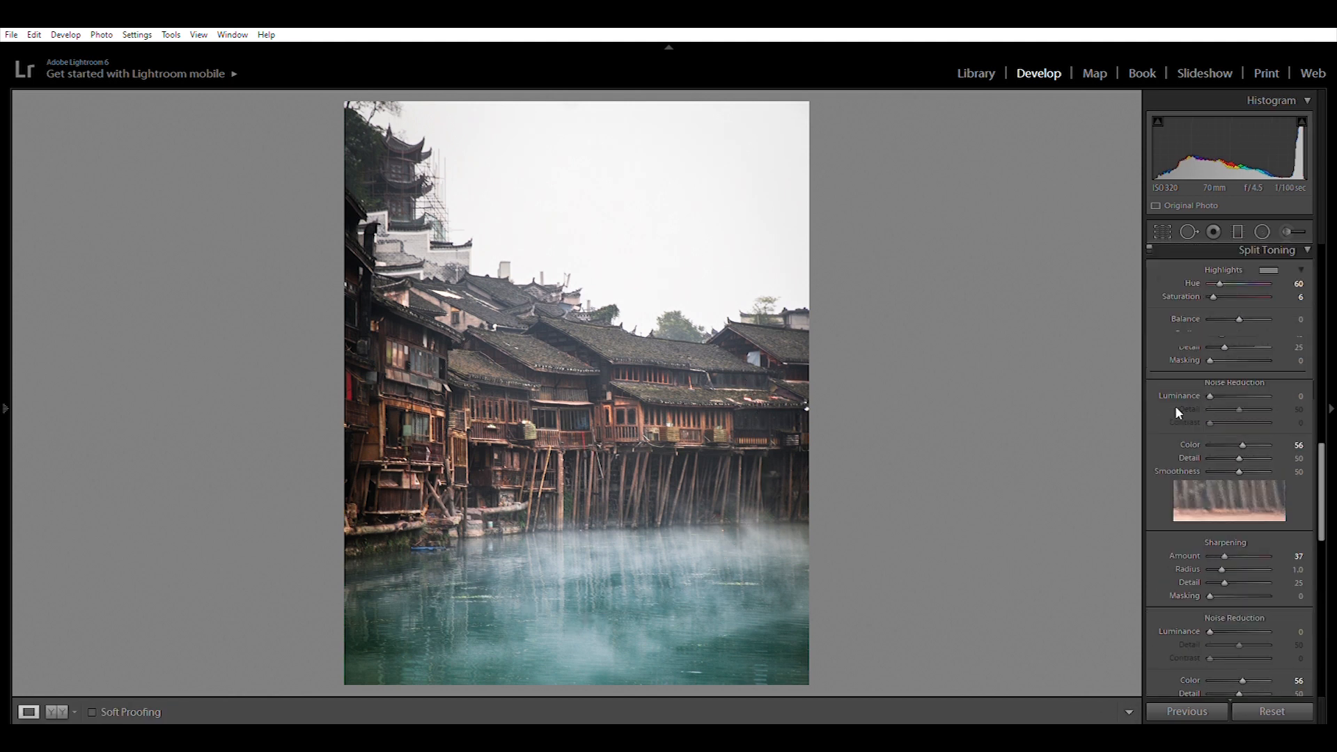
pyautogui.moveTo(1233, 355); pyautogui.dragTo(1231, 355)
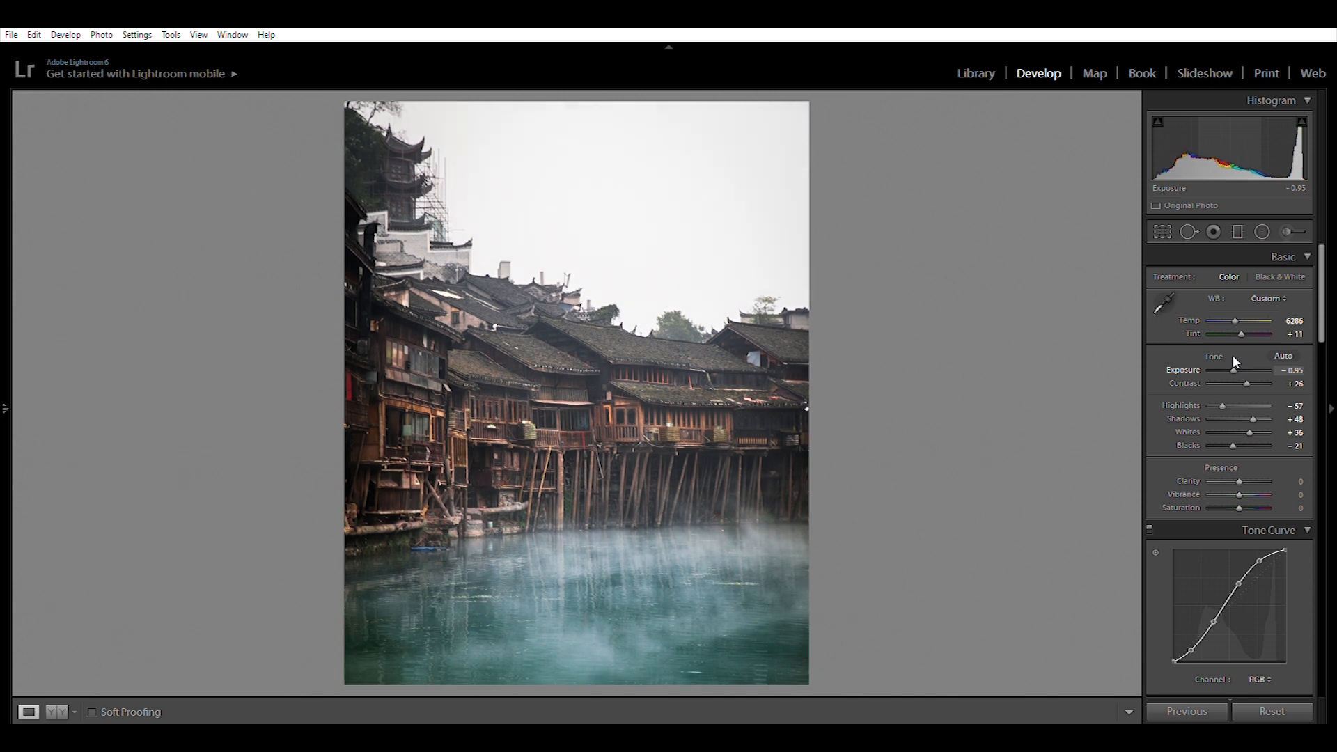
pyautogui.moveTo(1231, 356); pyautogui.dragTo(1234, 356)
pyautogui.click(1292, 368)
pyautogui.write('-0.9')
pyautogui.press('Return')
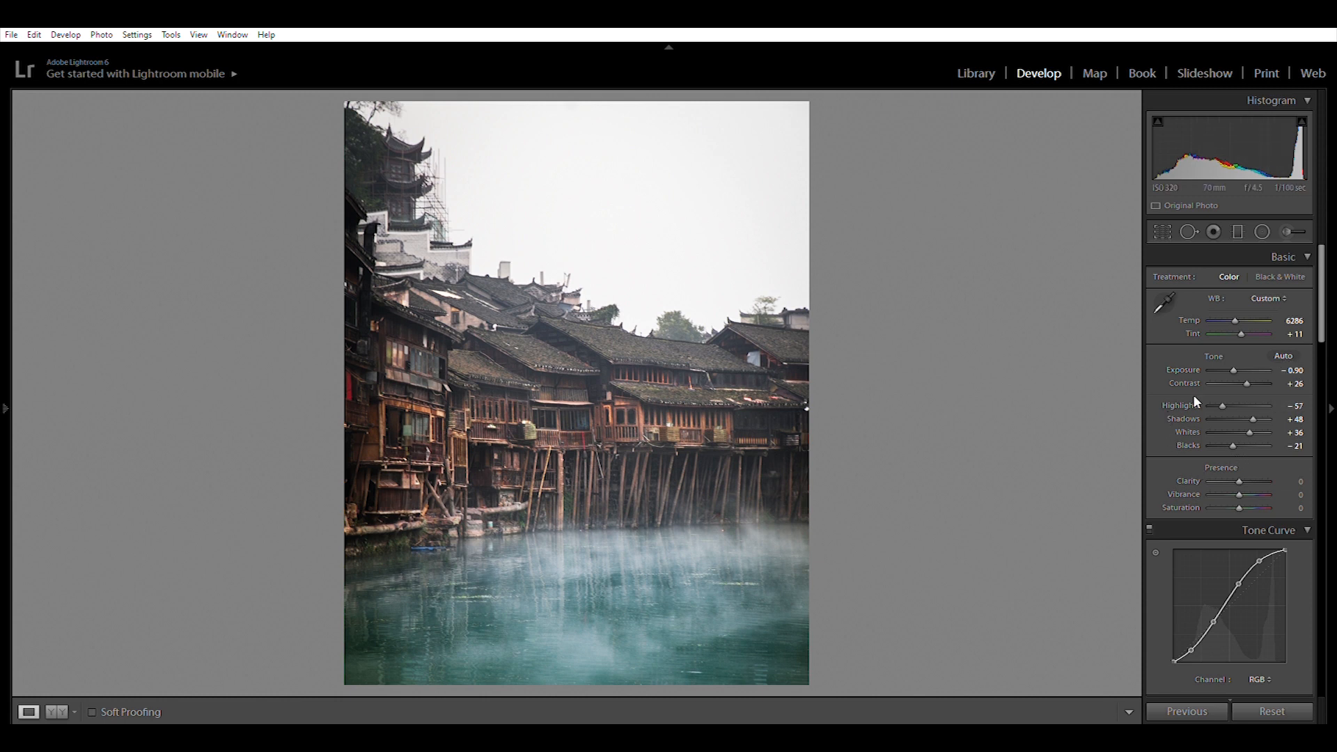
# - Try small changes to the photo's Presence adjustments around Vibrance
pyautogui.scroll(-3, 1160, 436)
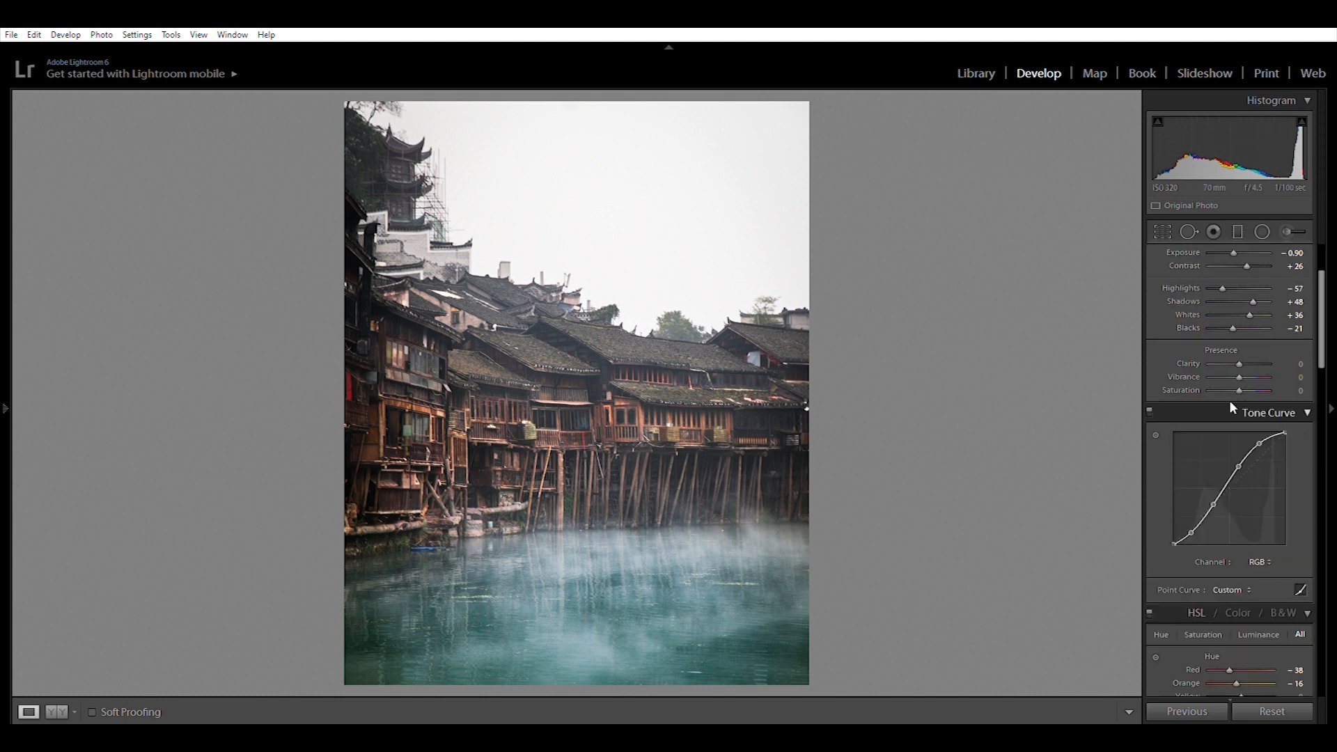
pyautogui.moveTo(1283, 376); pyautogui.dragTo(1238, 391)
pyautogui.moveTo(1238, 375); pyautogui.dragTo(1245, 376)
pyautogui.moveTo(1238, 377); pyautogui.dragTo(1244, 365)
# - Set the camera calibration saturation to -14 for Red Primary, -29 for Green Primary and +60 for Blue Primary
pyautogui.scroll(-10, 1157, 404)
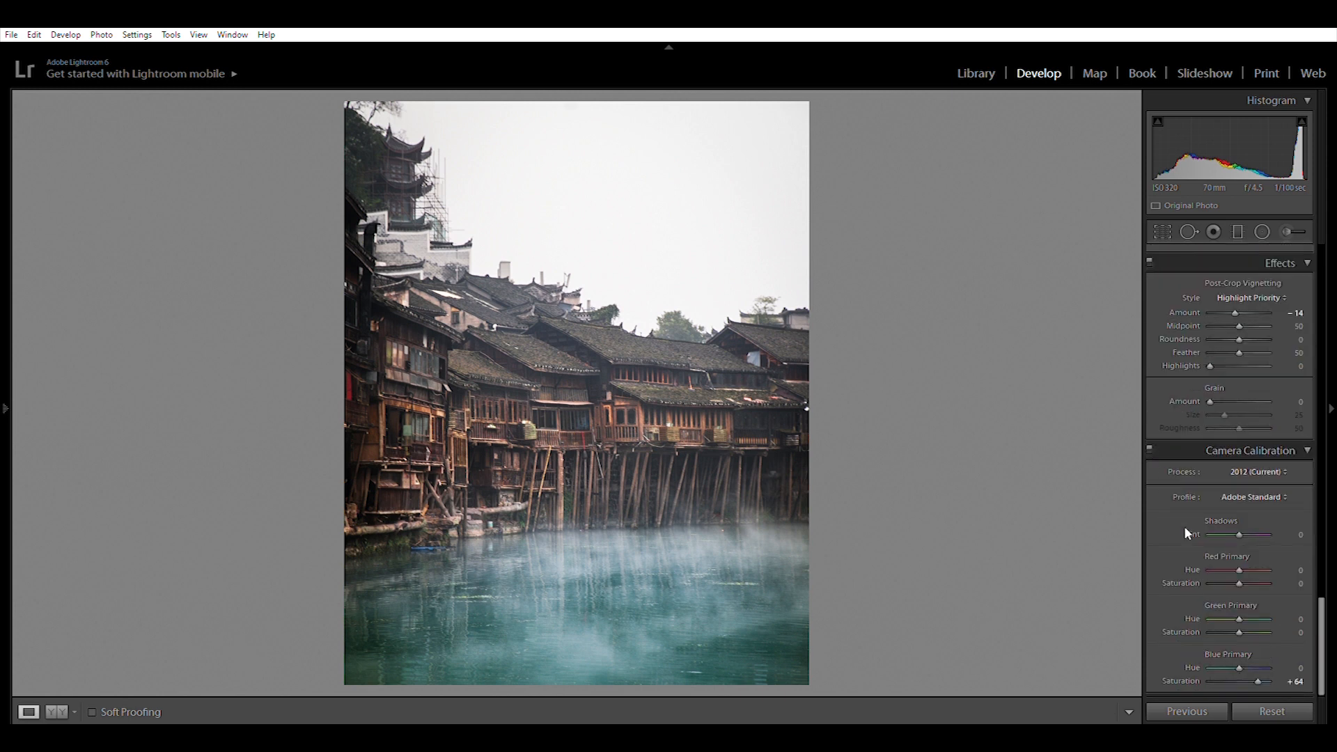
pyautogui.moveTo(1238, 632)
pyautogui.mouseDown()
pyautogui.moveTo(1218, 630)
pyautogui.moveTo(1250, 627)
pyautogui.moveTo(1238, 626)
pyautogui.mouseUp()
pyautogui.moveTo(1236, 623); pyautogui.dragTo(1228, 624)
pyautogui.moveTo(1253, 573)
pyautogui.mouseDown()
pyautogui.moveTo(1226, 571)
pyautogui.moveTo(1254, 582)
pyautogui.moveTo(1236, 585)
pyautogui.mouseUp()
pyautogui.moveTo(1242, 668); pyautogui.dragTo(1284, 667)
# - Compare the before and after versions side by side and as a split view, and return to the single view
pyautogui.moveTo(943, 721)
pyautogui.scroll(10, 1174, 398)
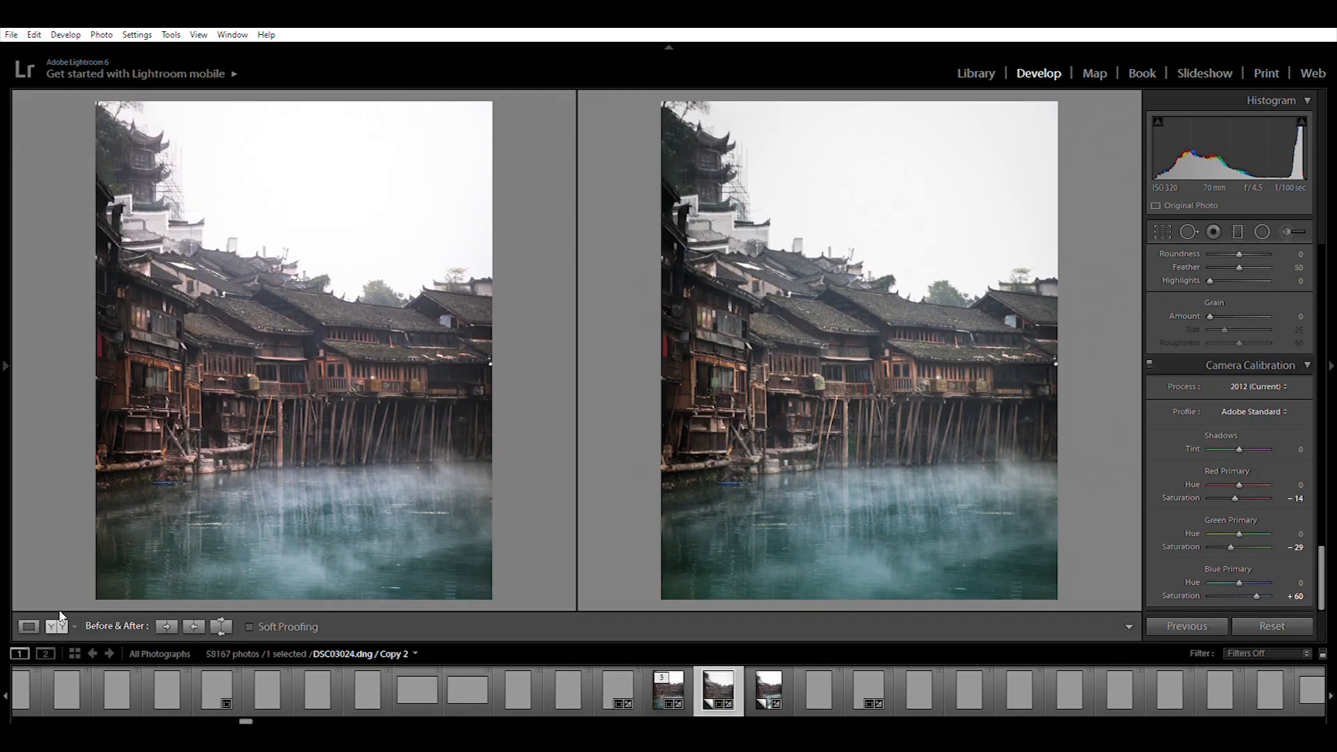
pyautogui.click(60, 617)
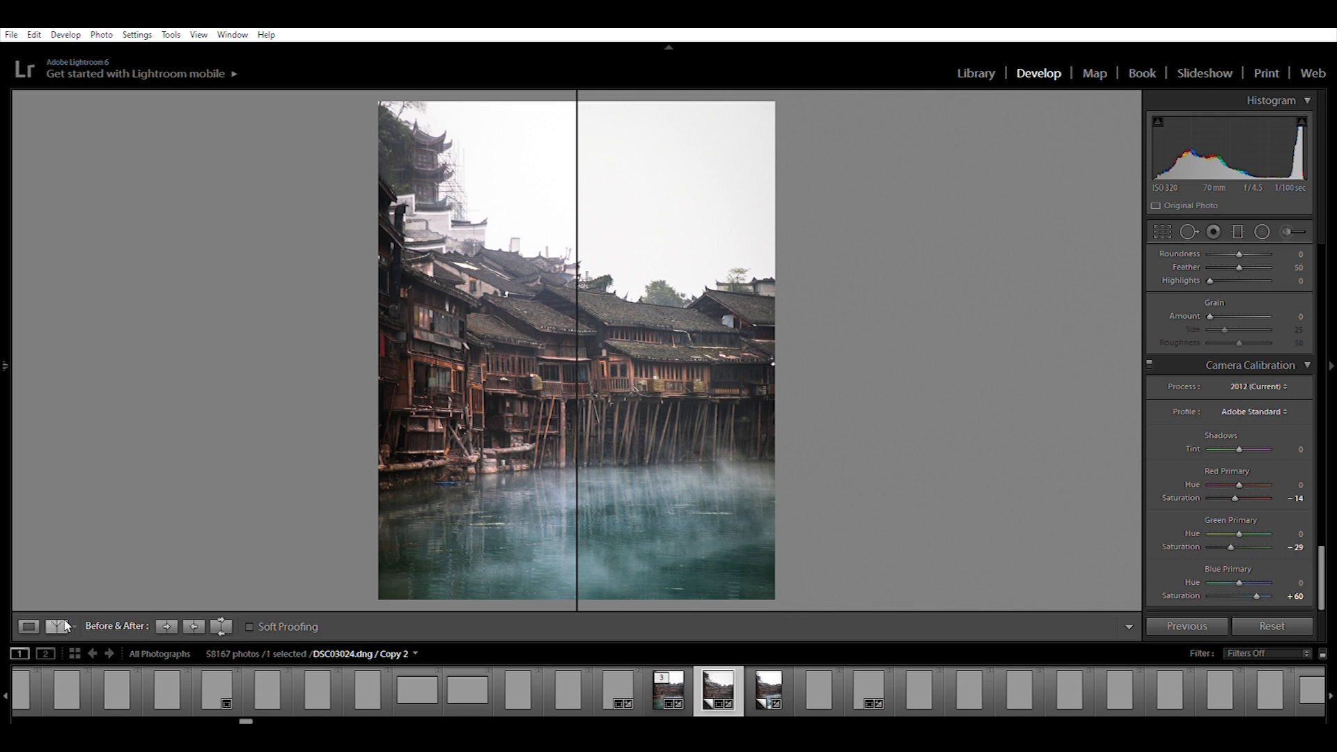
pyautogui.click(29, 616)
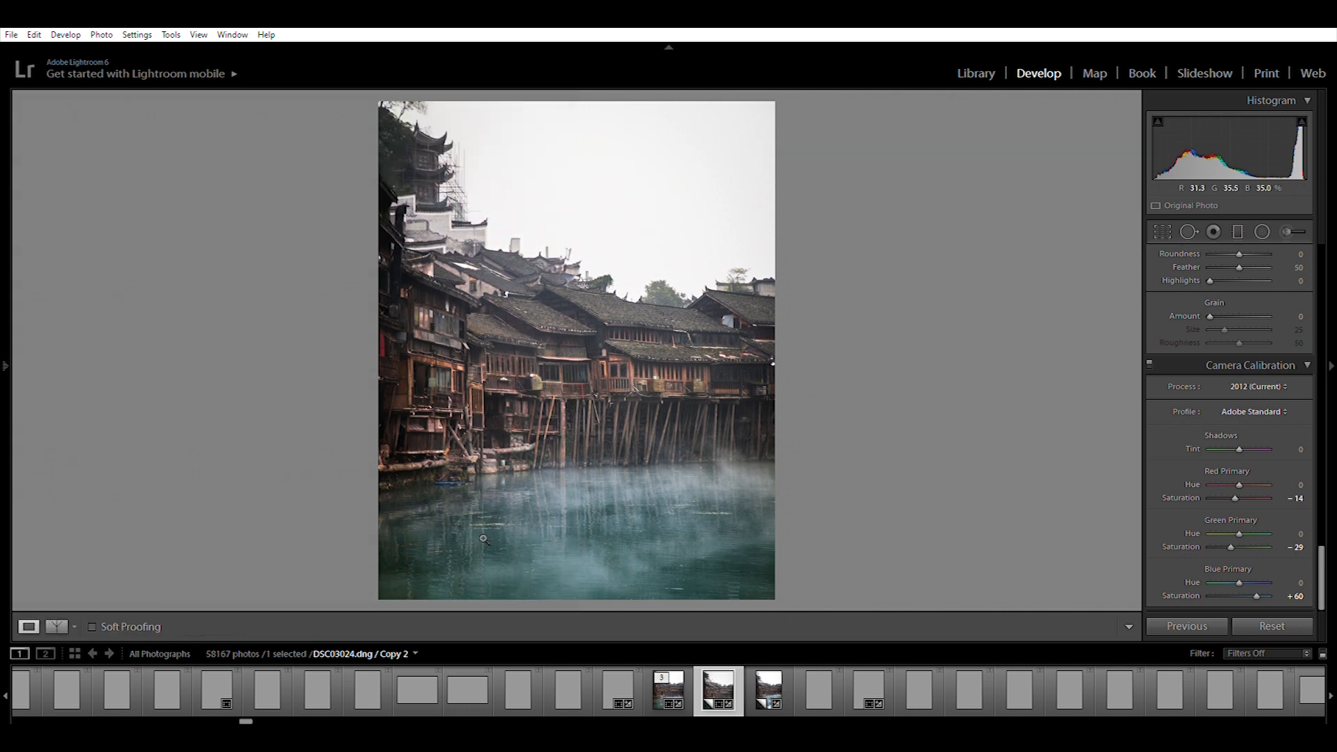
# - Create a virtual copy of the edited photo and reset its develop settings
pyautogui.hotkey('ctrl', "'")
pyautogui.hotkey('ctrl', 'shift', 'r')
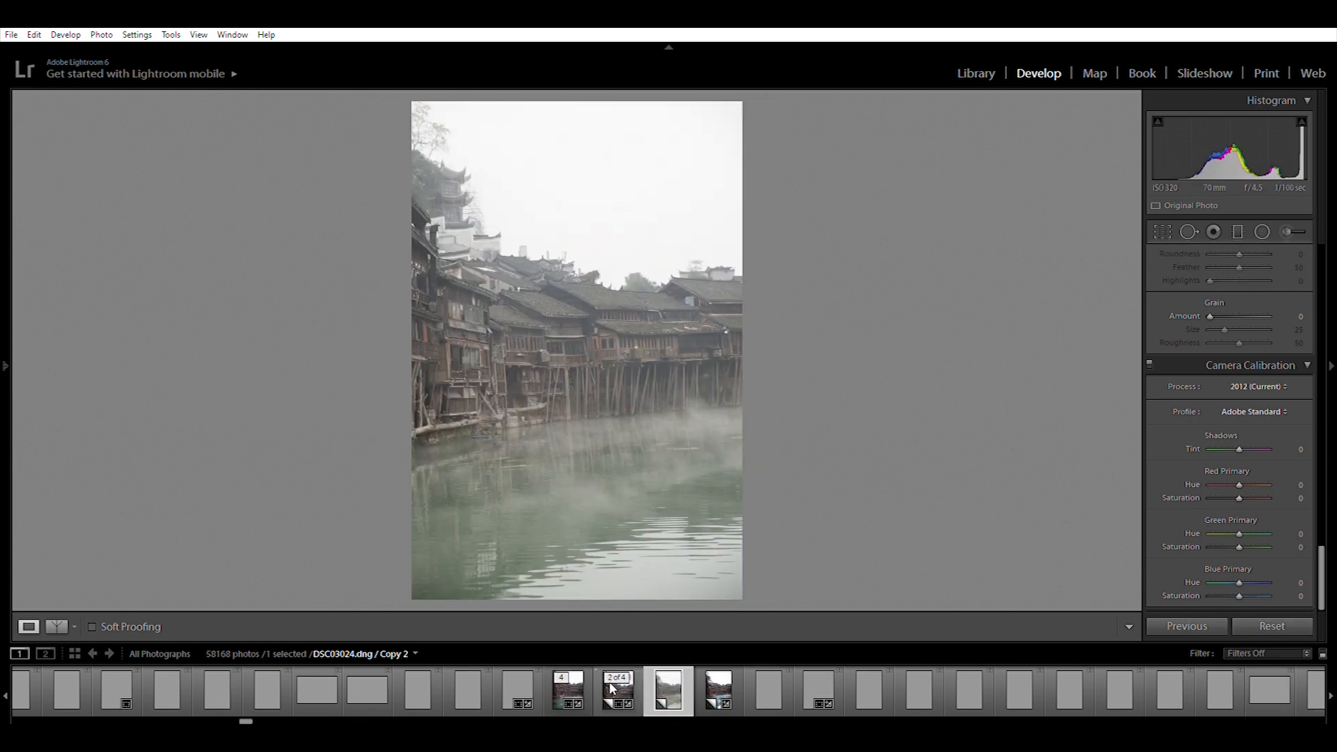
# - Compare the new edit with the unedited copy and with the first version of the photo
pyautogui.click(615, 683)
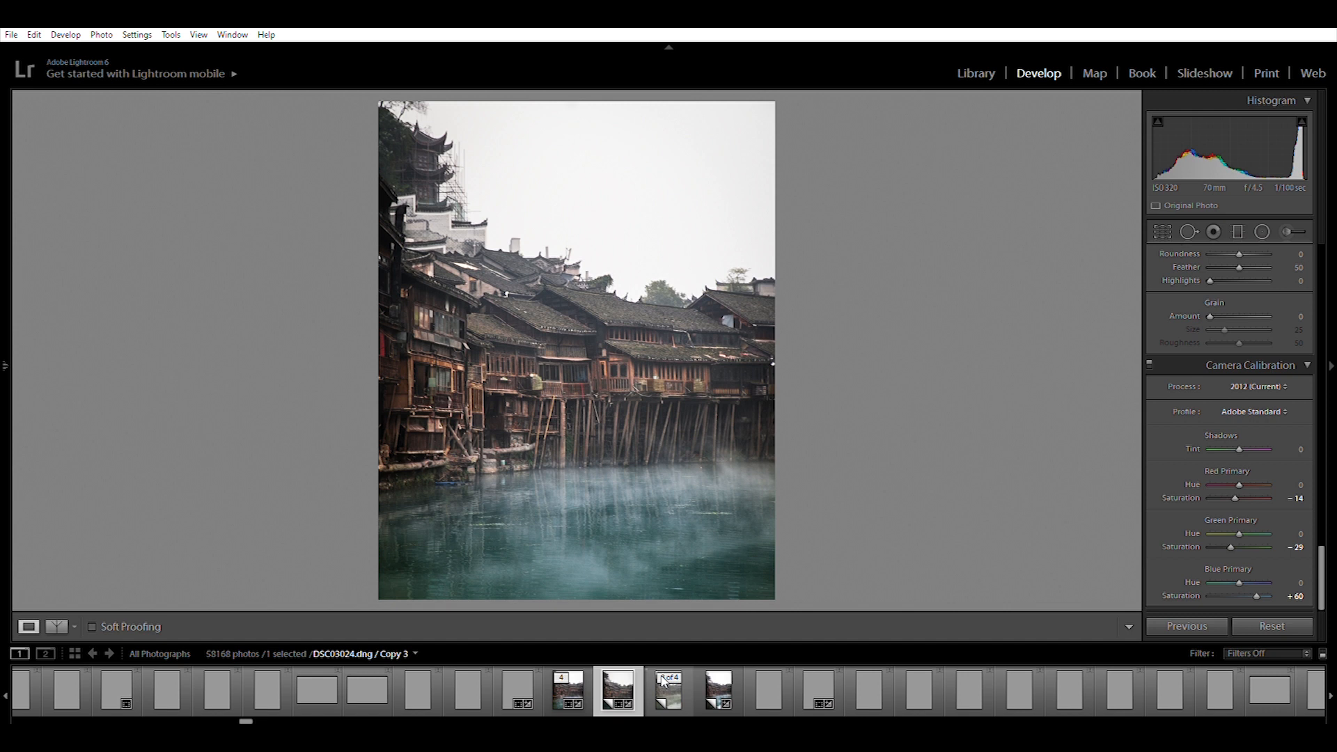
pyautogui.click(664, 681)
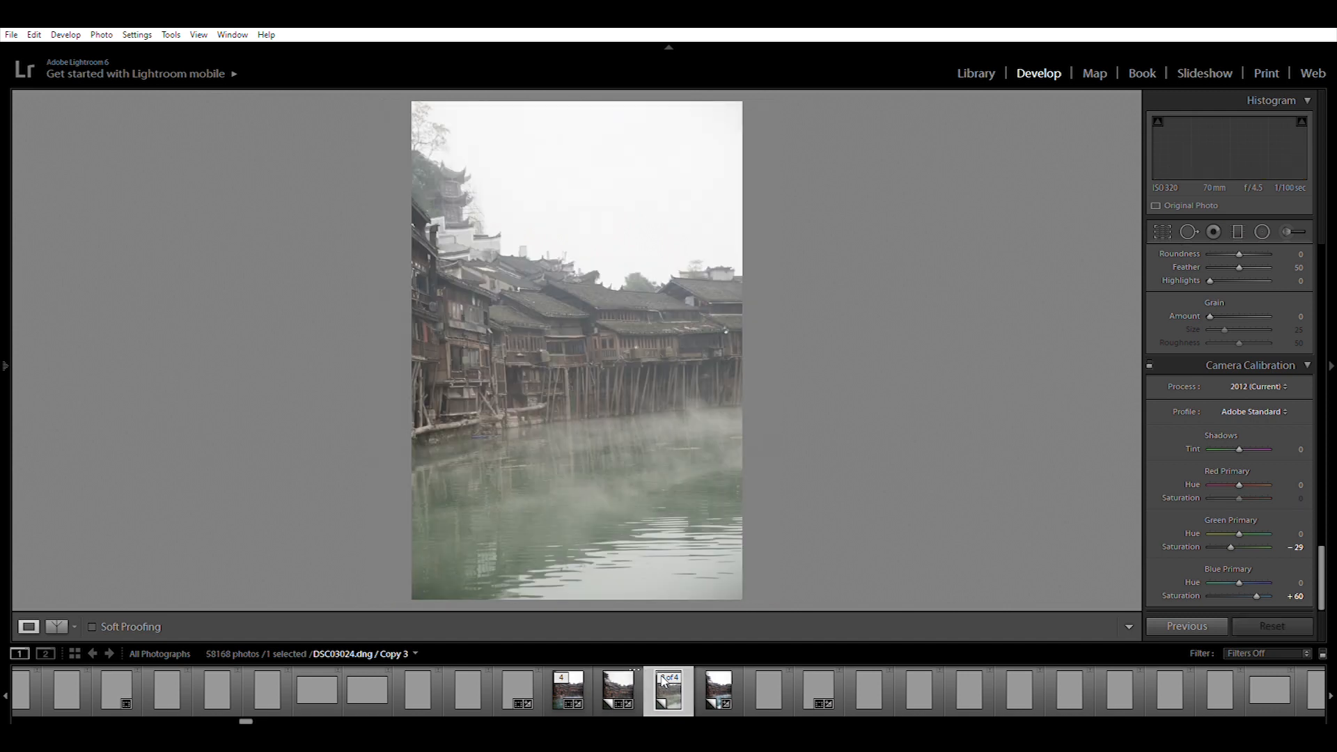
pyautogui.click(617, 685)
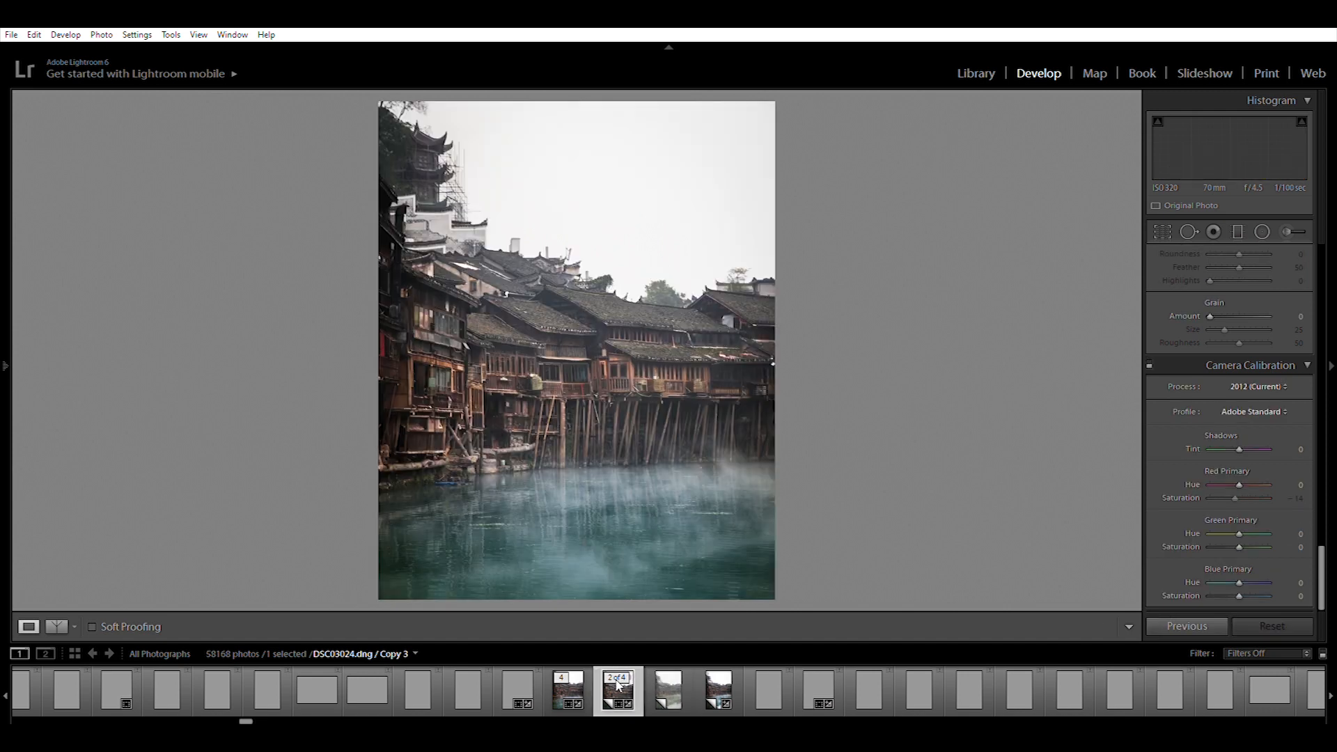
pyautogui.click(564, 681)
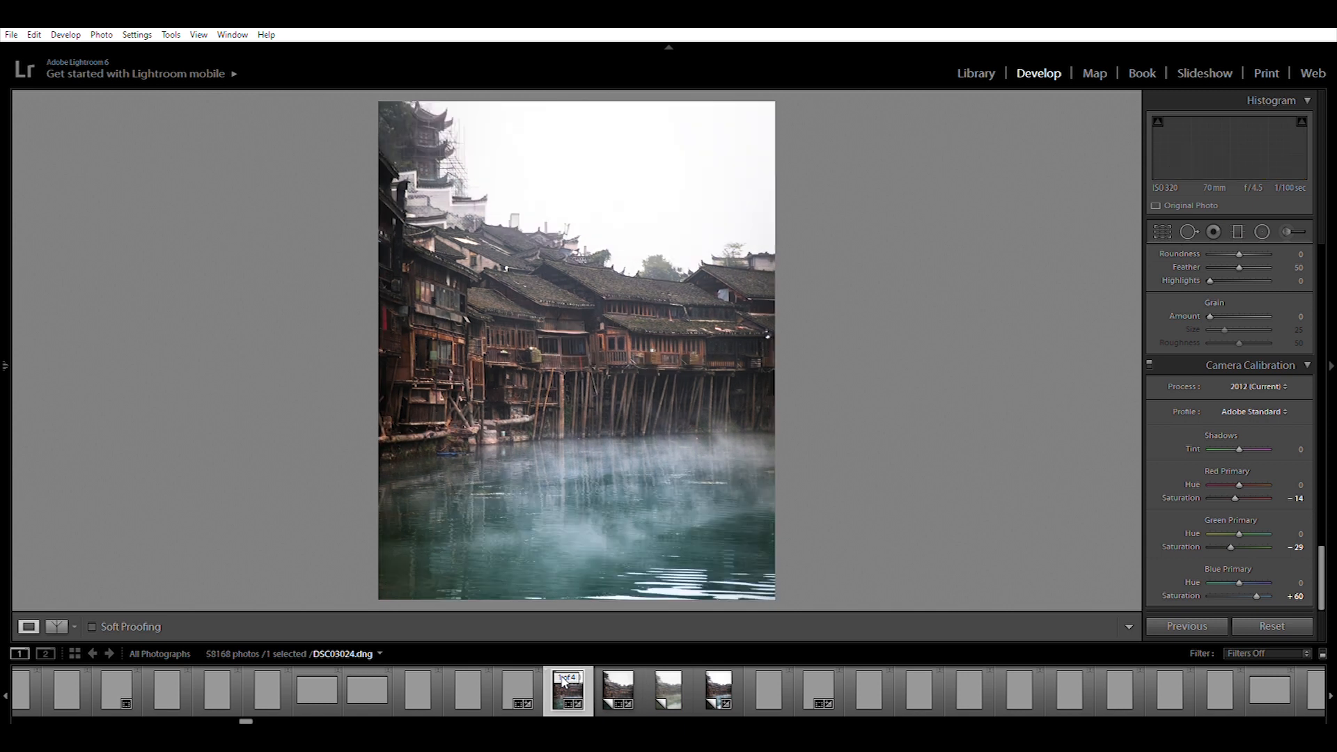
pyautogui.click(619, 682)
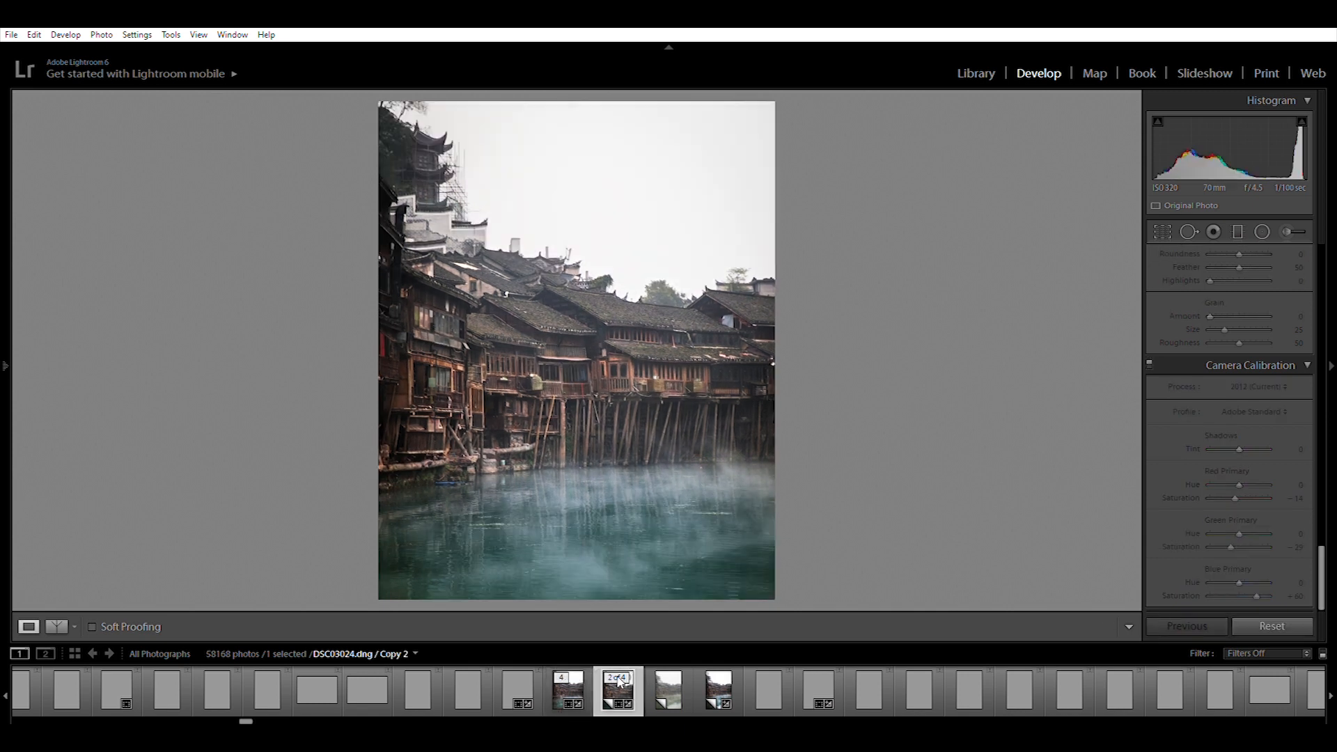
# - Fine-tune the warm-tone saturation in the HSL adjustments and open the first version of the photo
pyautogui.scroll(2, 1166, 414)
pyautogui.scroll(10, 1164, 412)
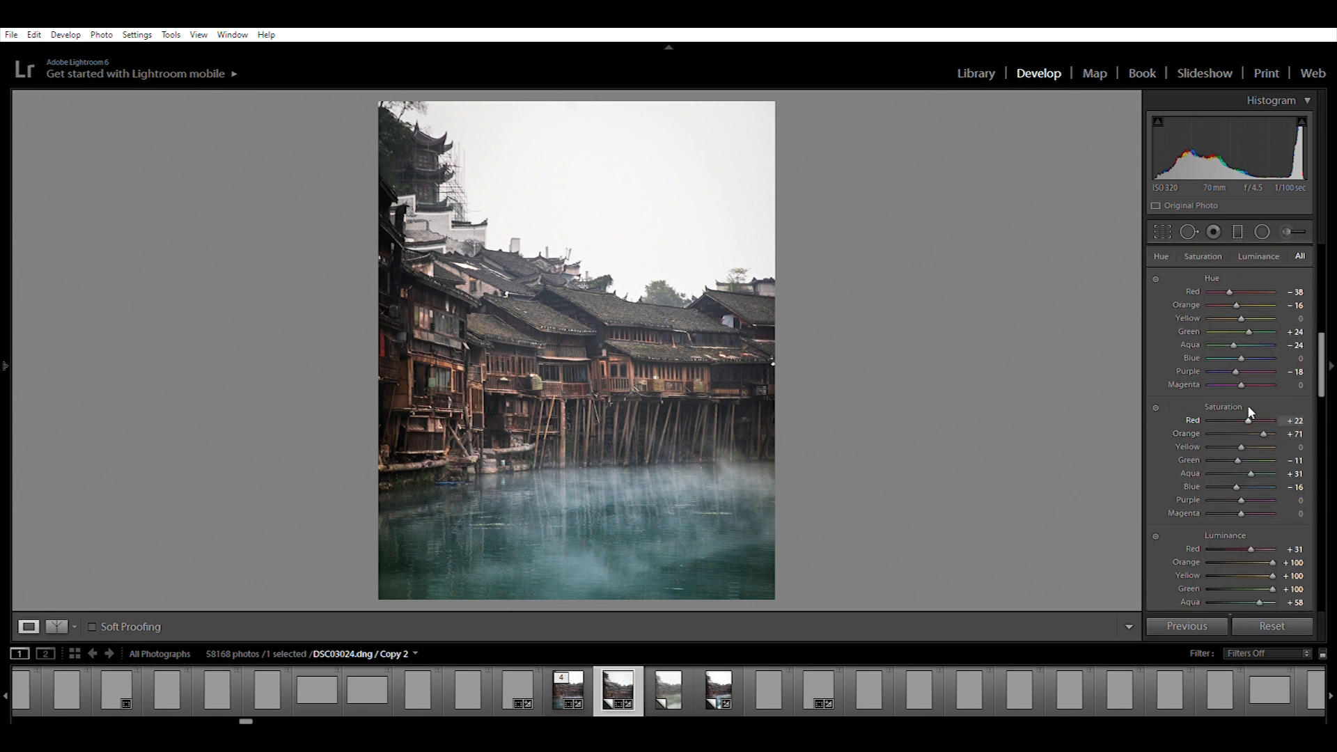
pyautogui.moveTo(1263, 407); pyautogui.dragTo(1267, 405)
pyautogui.click(558, 682)
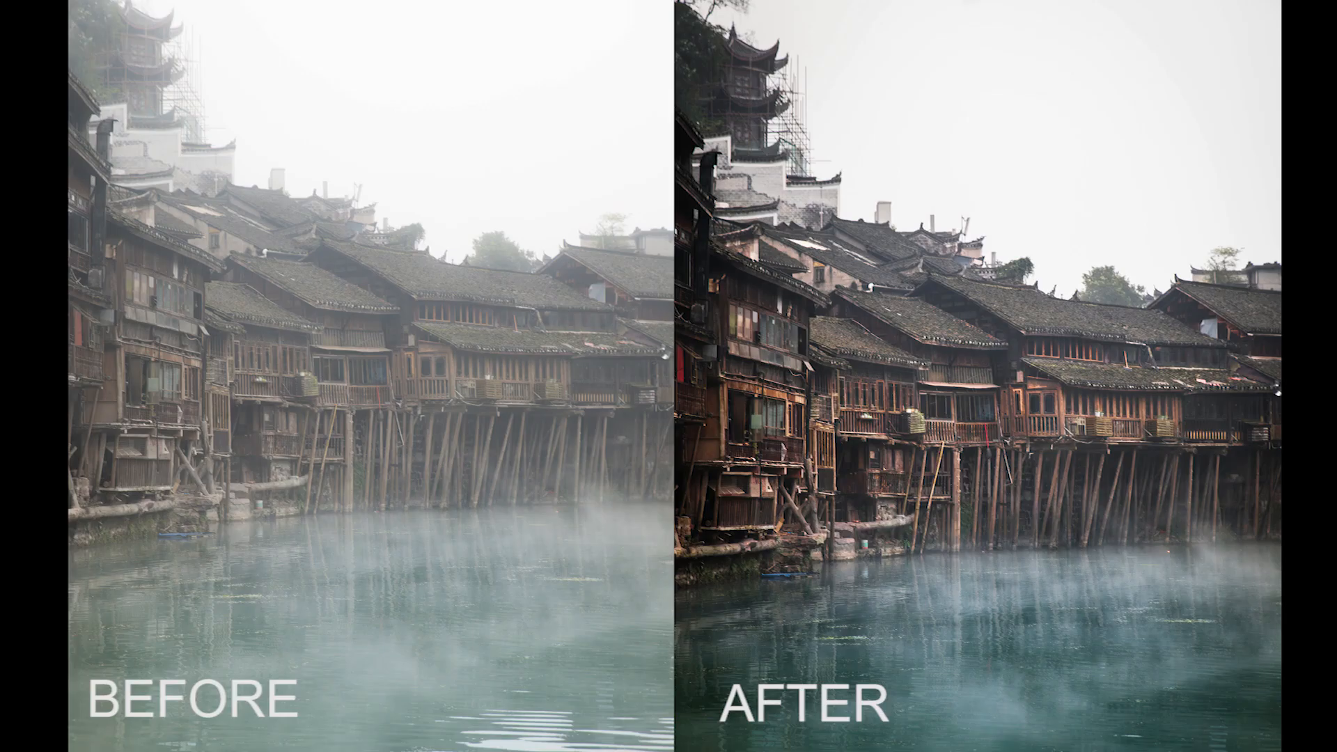